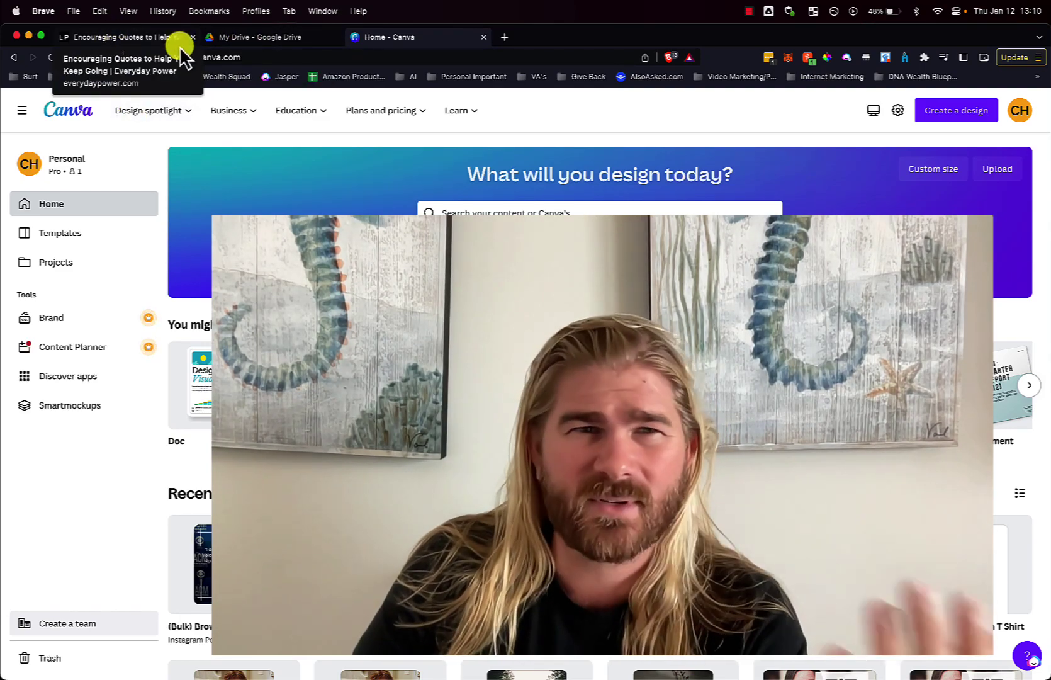
Create a new blank Google Sheets spreadsheet from Google Drive
click(231, 40)
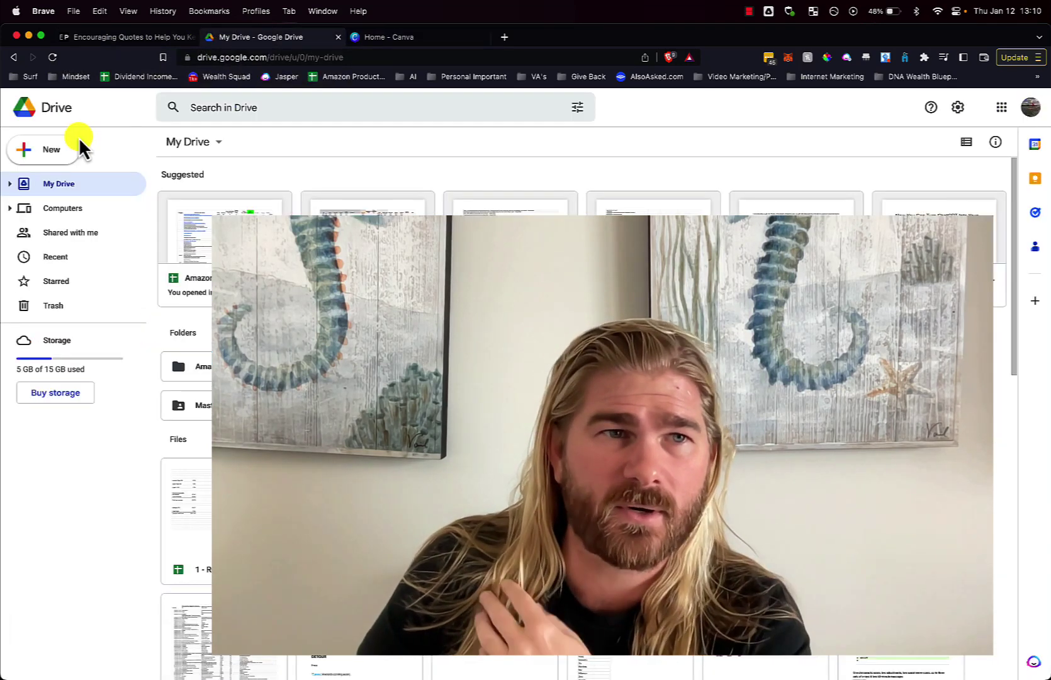
click(75, 146)
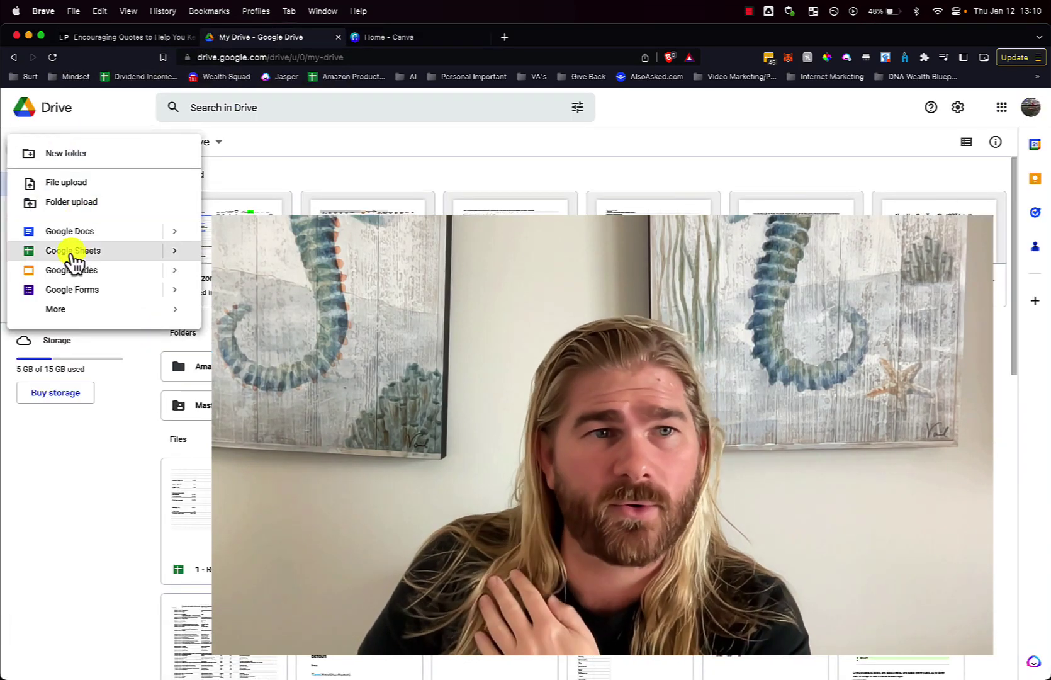
click(71, 251)
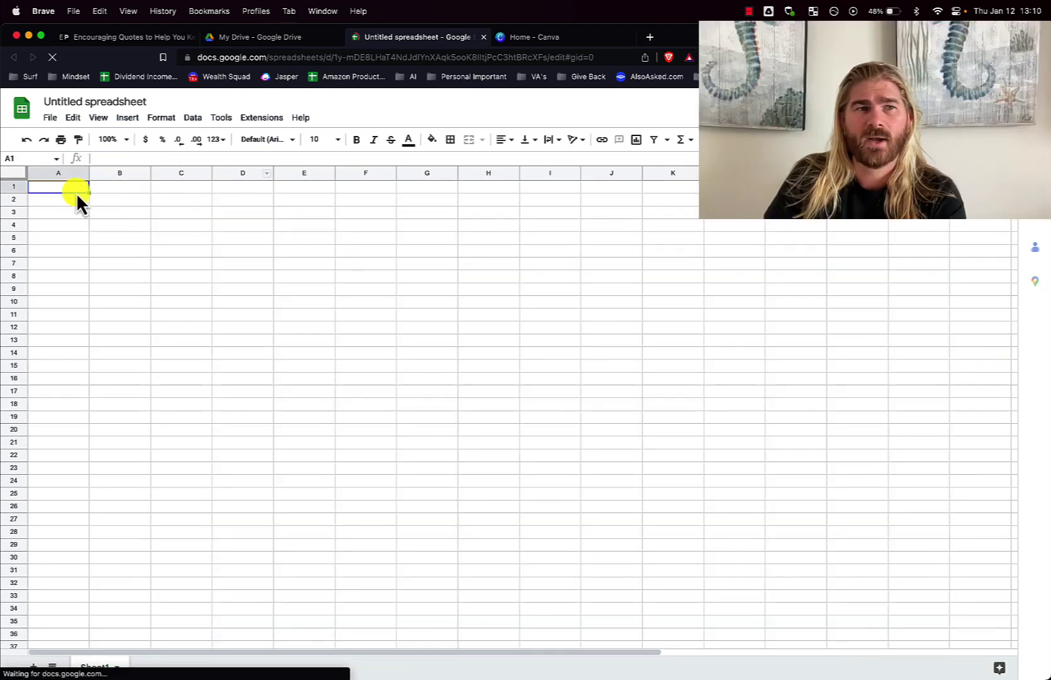
Widen column A so the ten quotes with authors in rows 1–10 fit
drag(89, 173, 297, 174)
drag(93, 187, 155, 499)
click(160, 415)
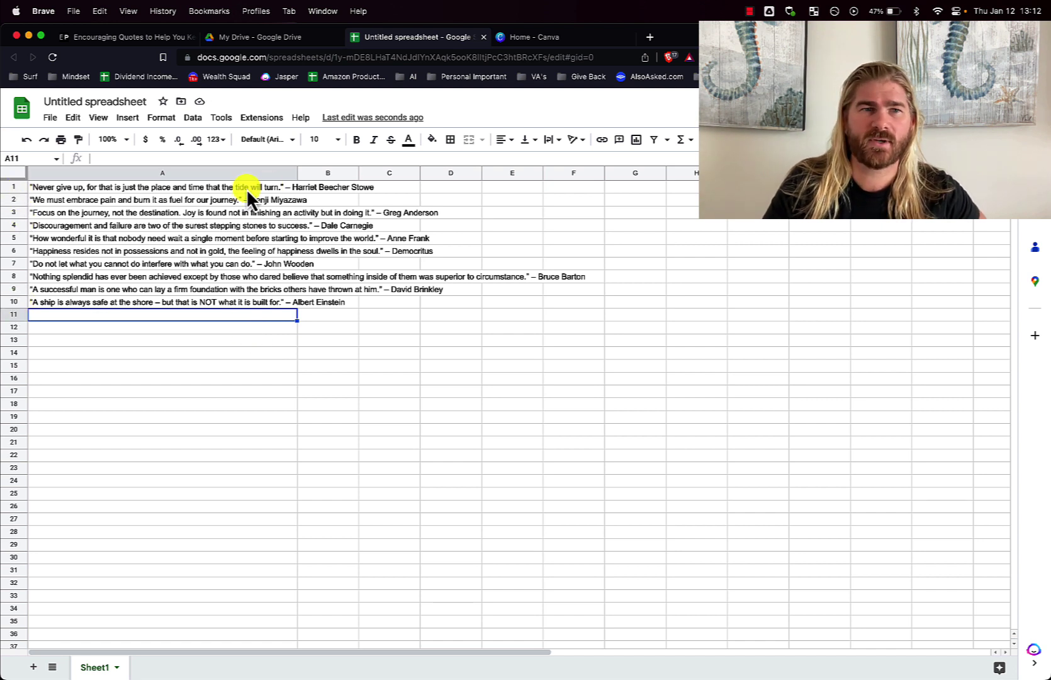
drag(298, 174, 589, 173)
click(318, 354)
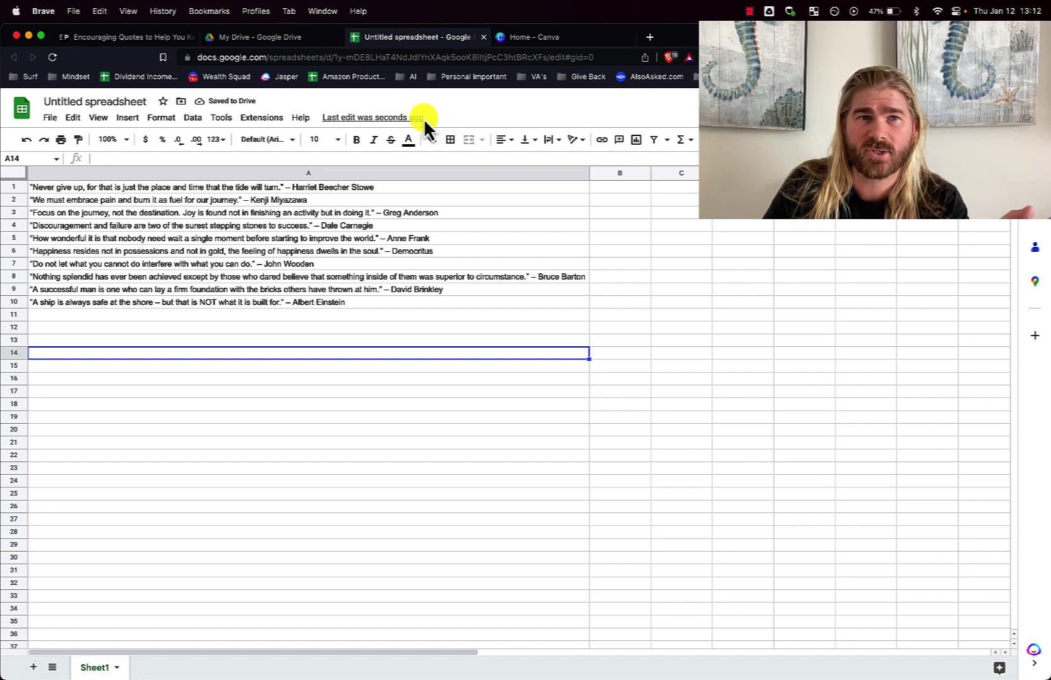
Rename the spreadsheet to 'Motivational Quotes for IG Posts'
click(61, 102)
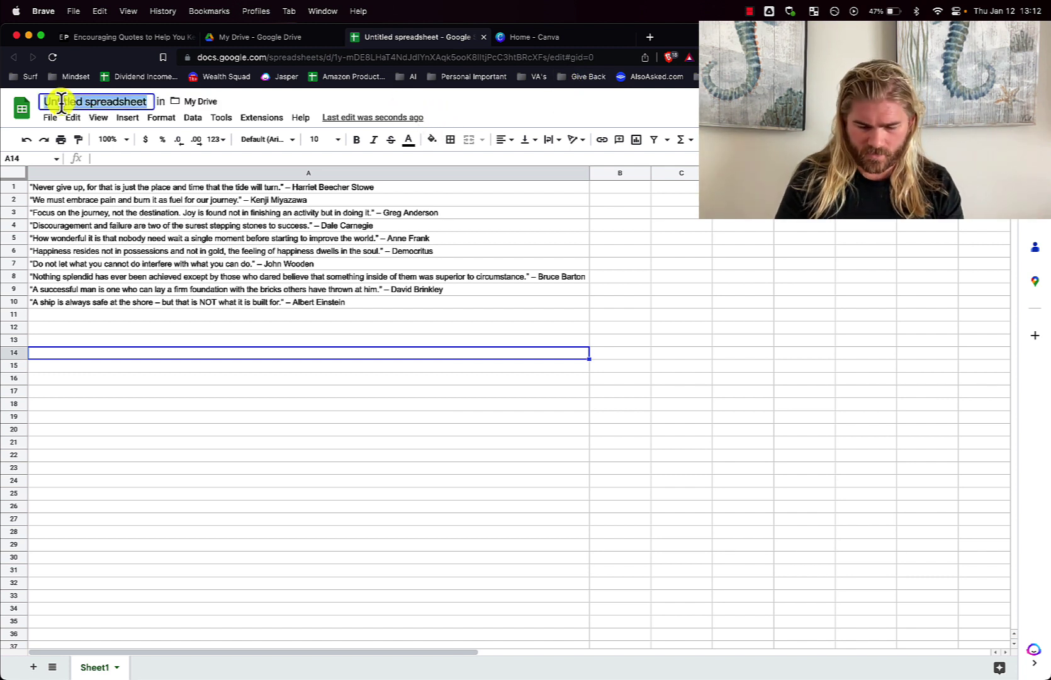
text(Motiva)
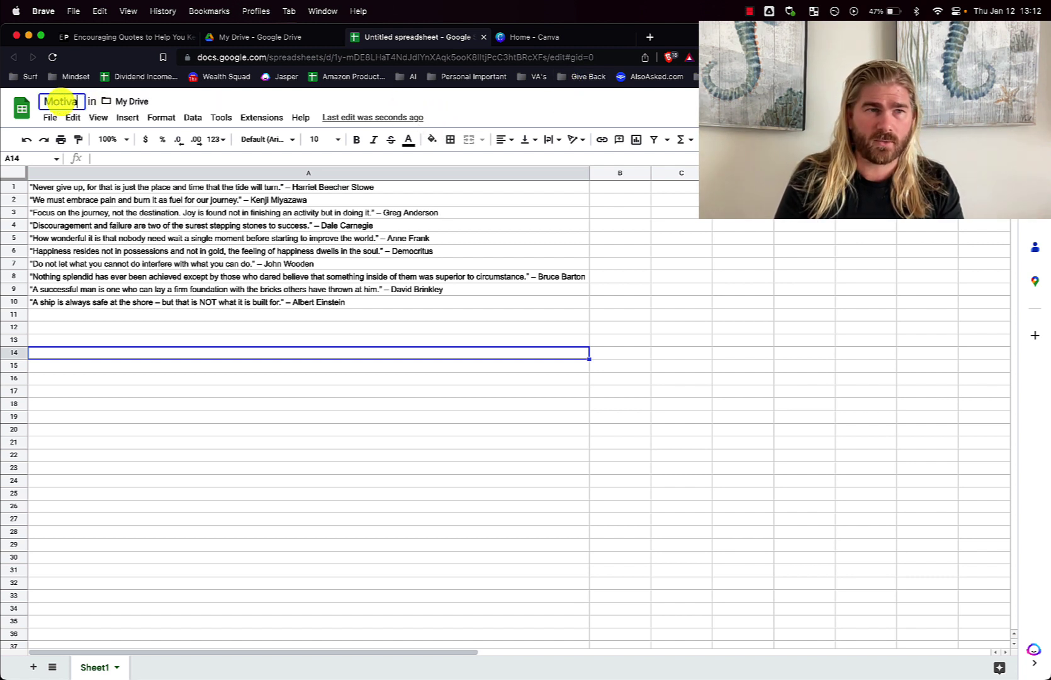
text(tional Qu)
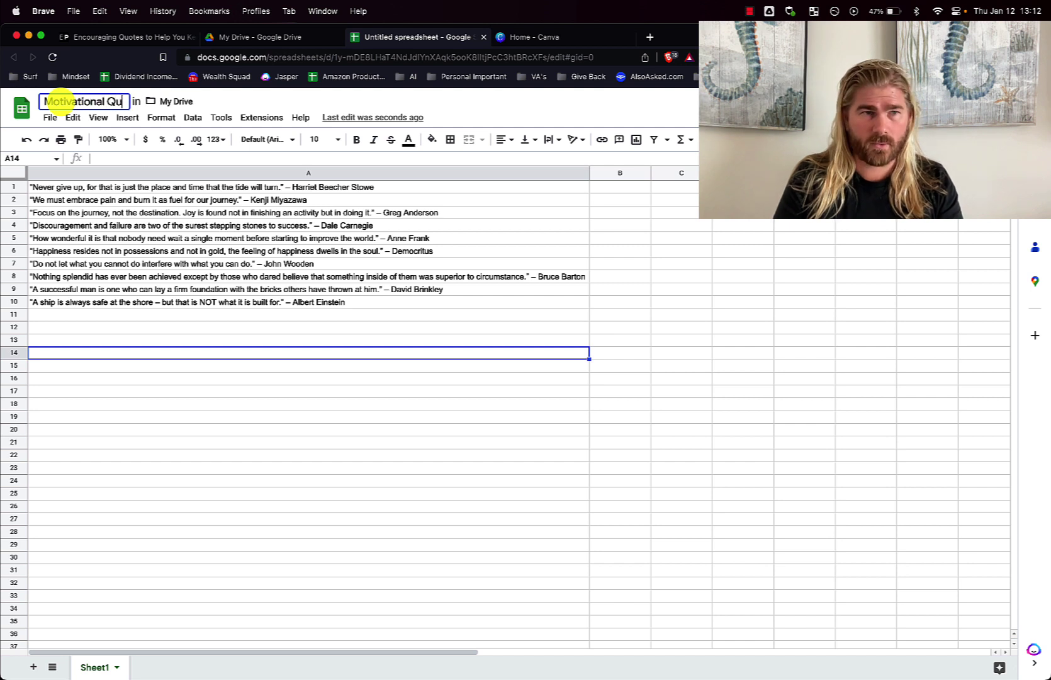
text(otes for IG Posts)
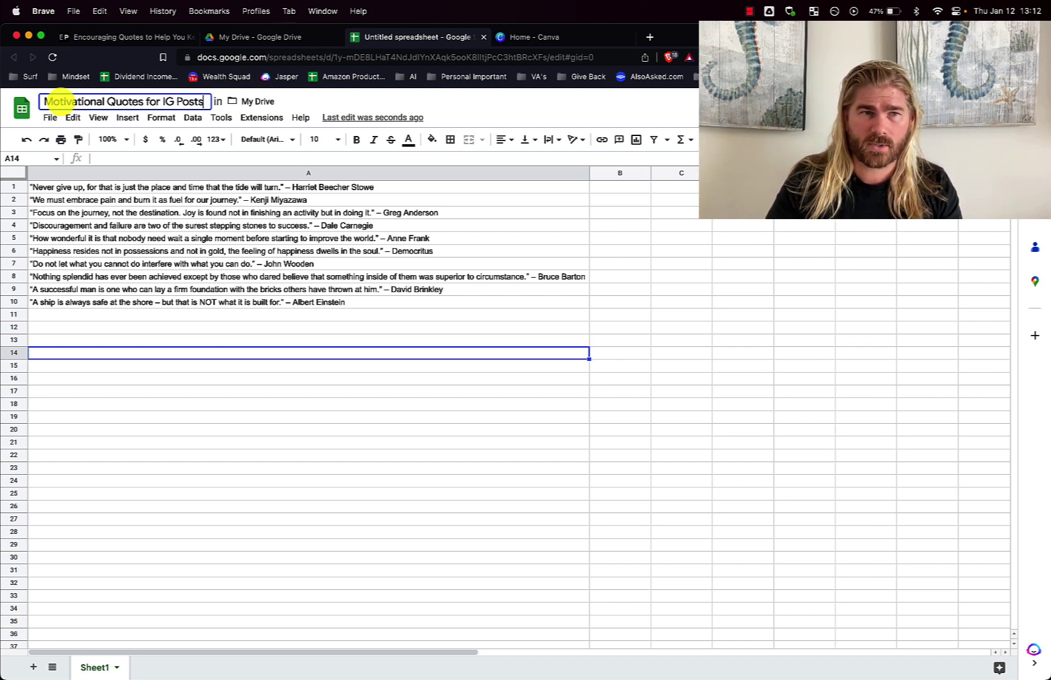
key(Return)
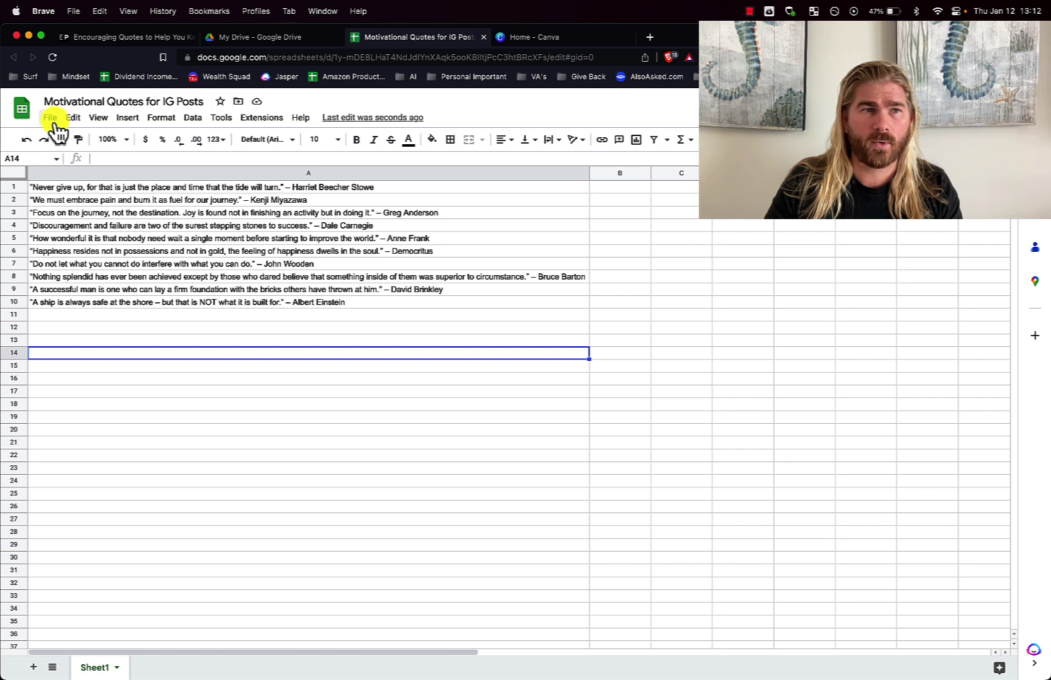
Download the sheet as a Comma Separated Values (.csv) file to the Desktop
click(50, 118)
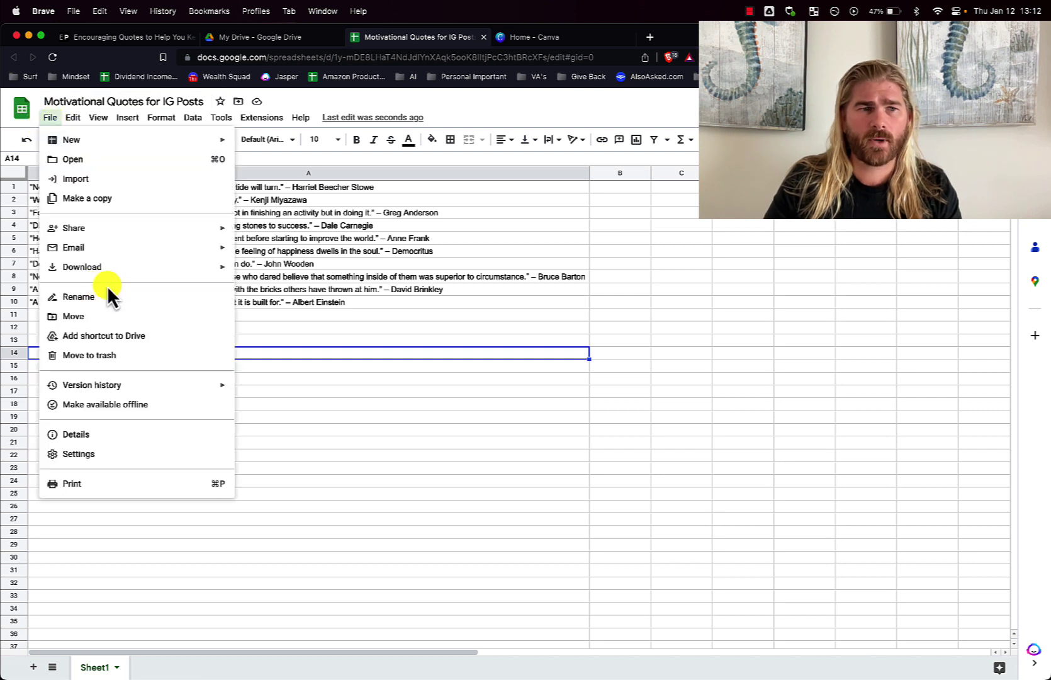
mouse_move(116, 277)
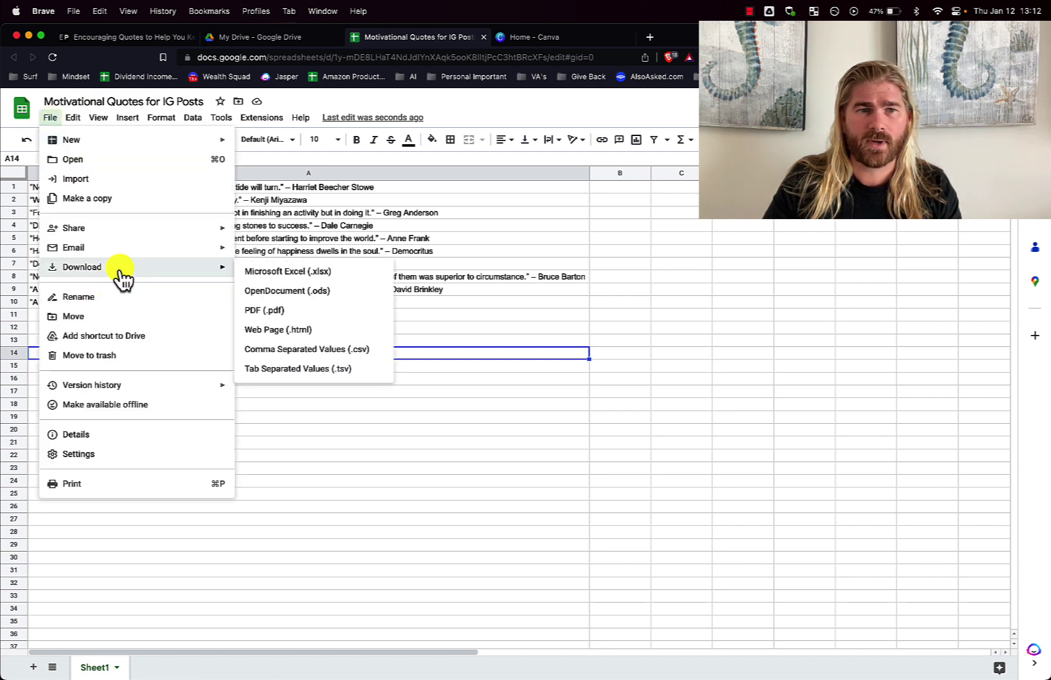
click(370, 350)
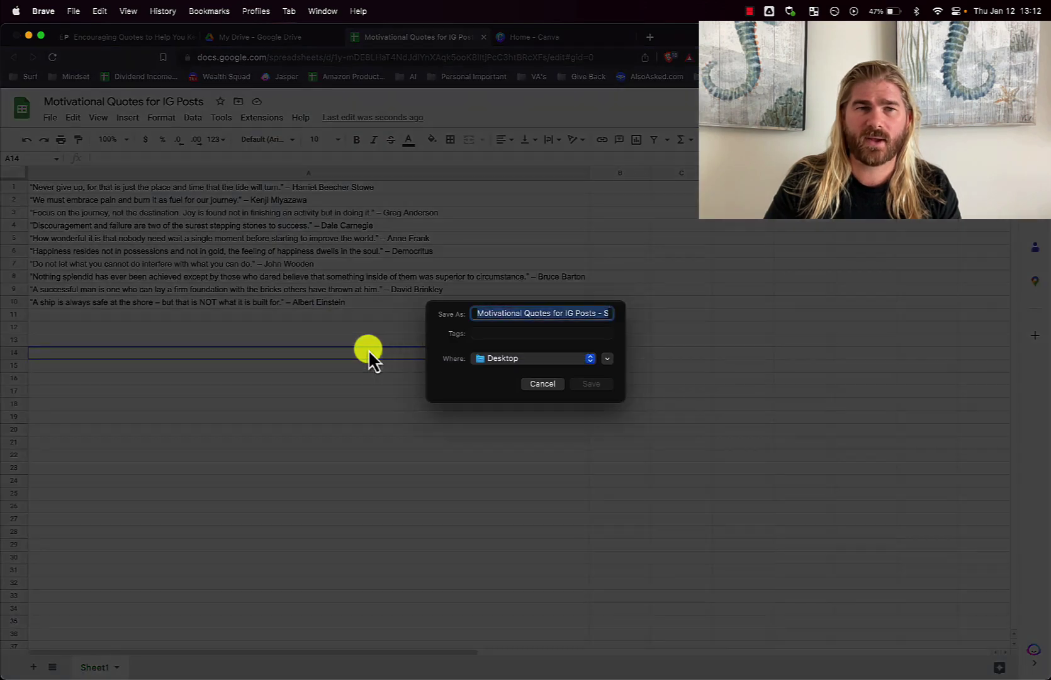
click(598, 386)
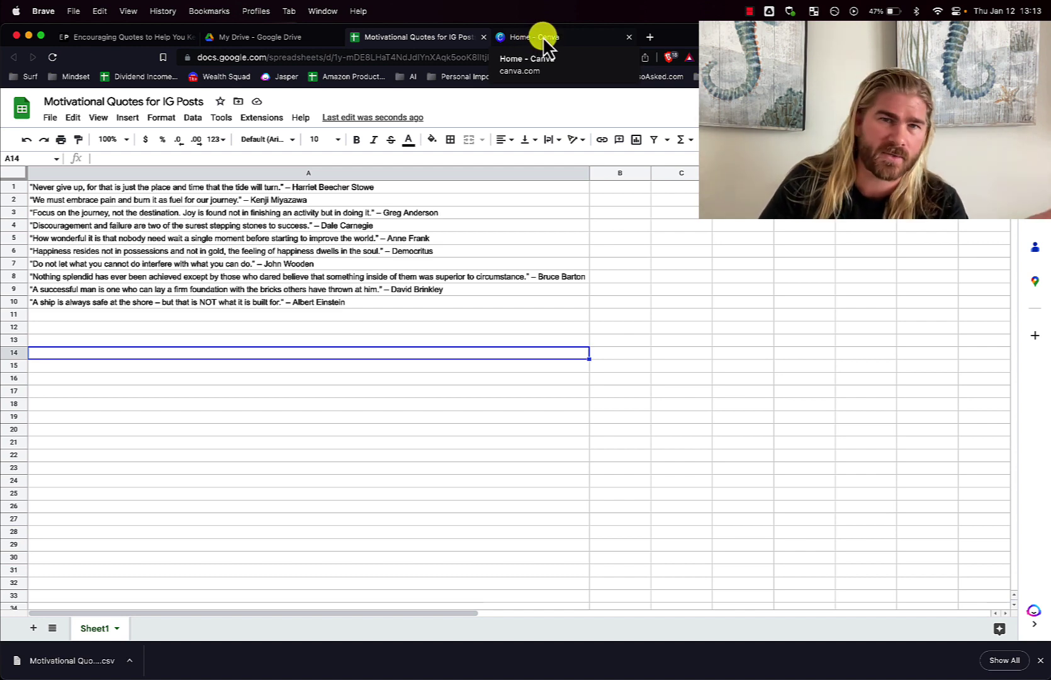
In Canva, search 'instagram' and open the Instagram post templates
click(541, 36)
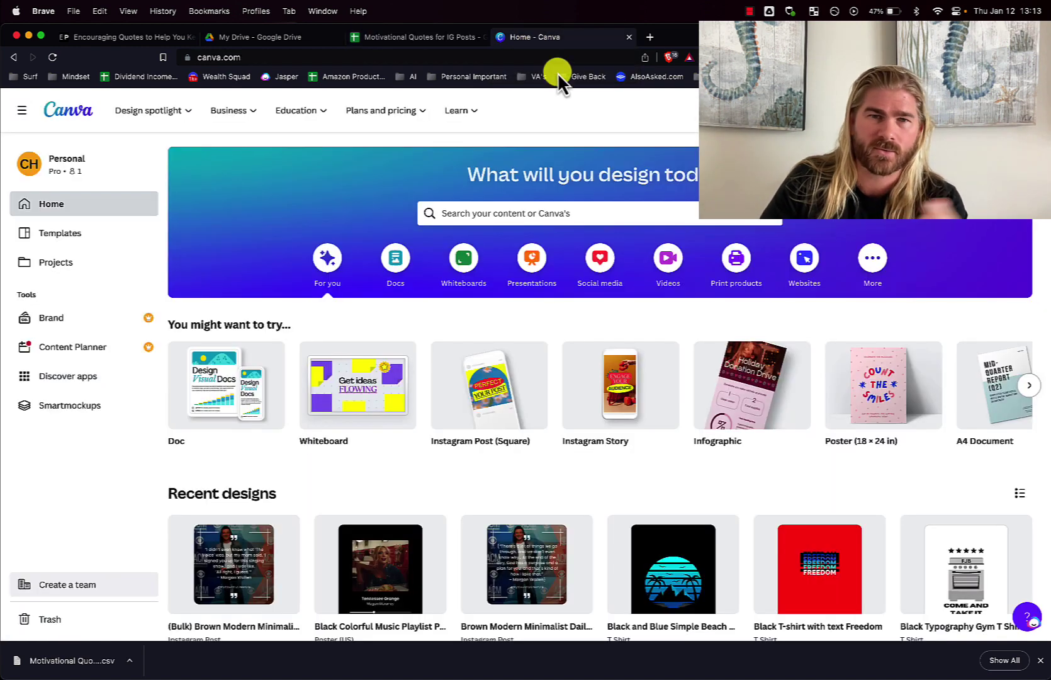
click(499, 213)
text(instagram)
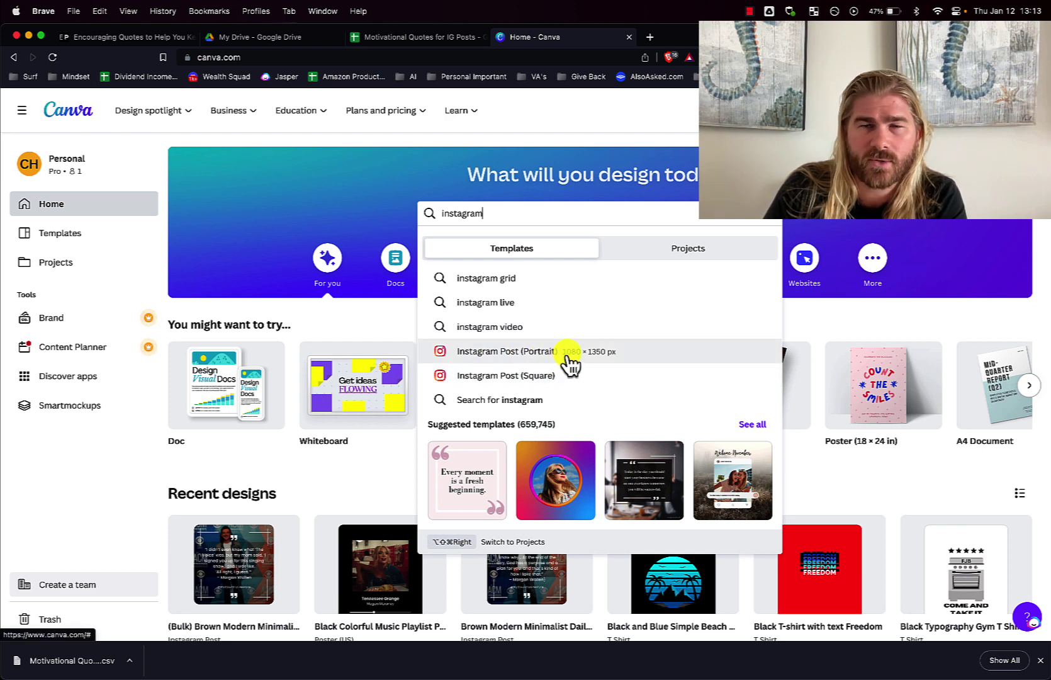
click(564, 356)
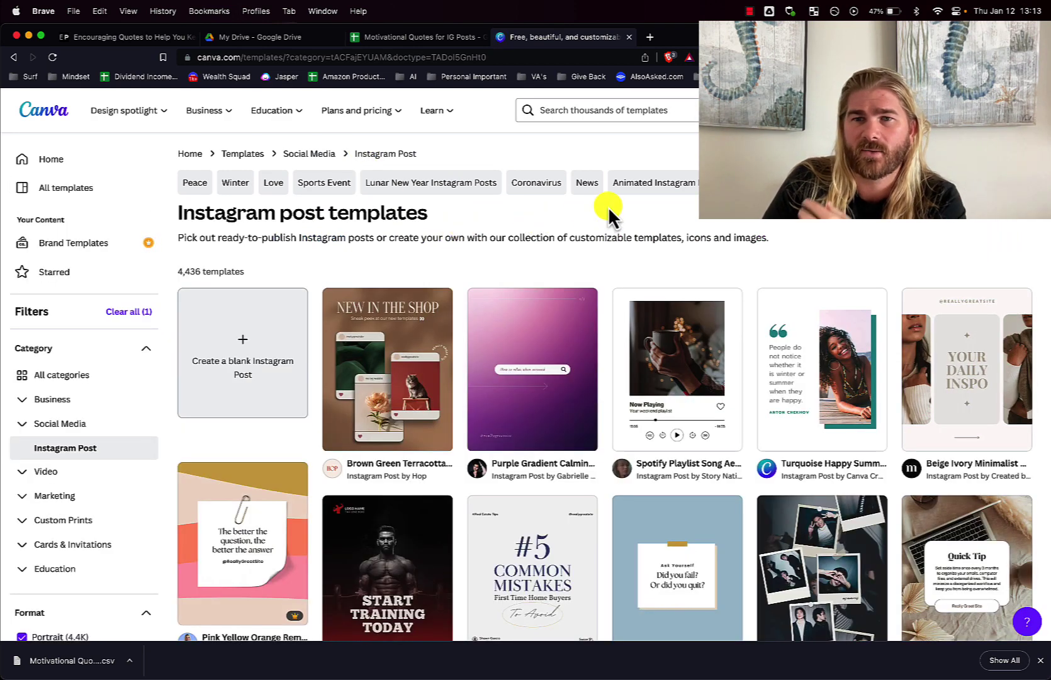
Open the Blue Question Reminder template as a new customizable design
scroll(806, 239, down, 3)
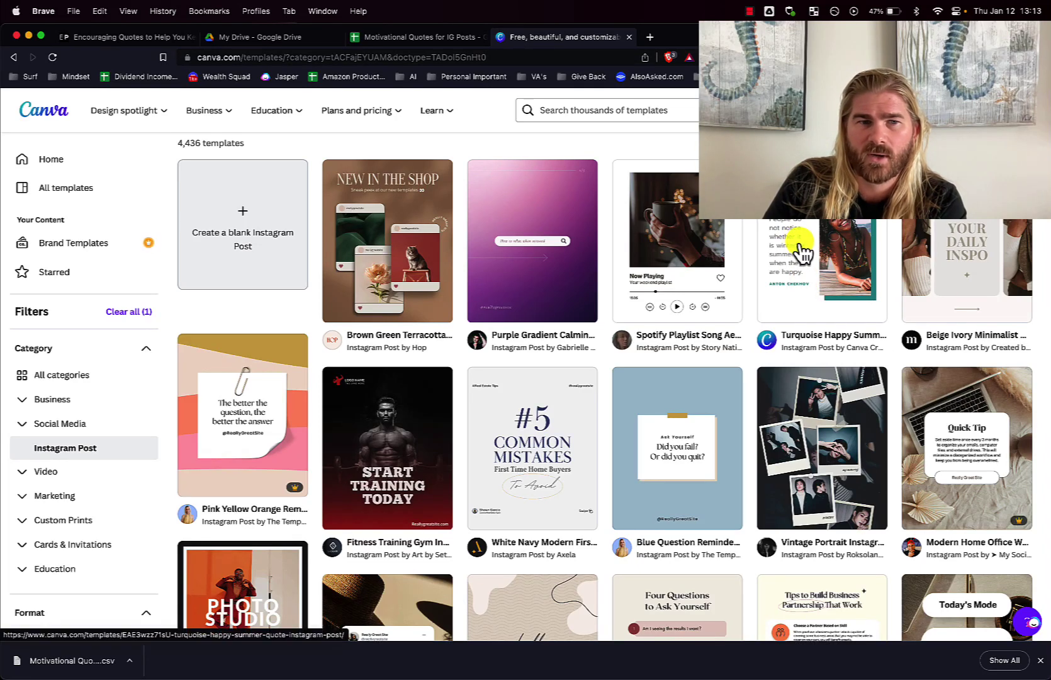
scroll(799, 249, down, 2)
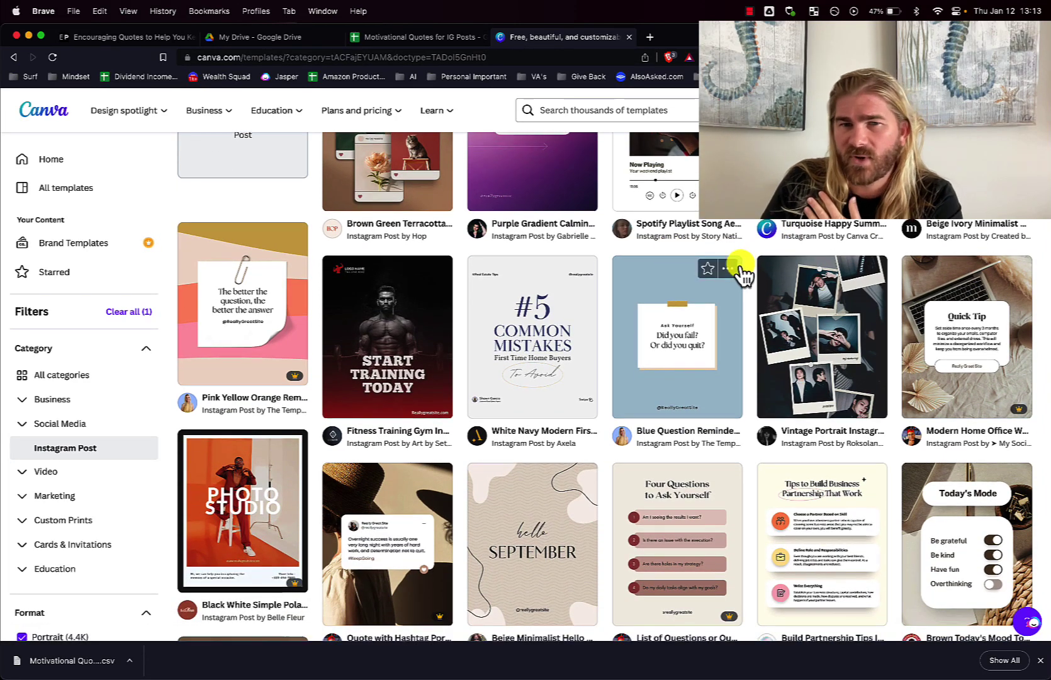
scroll(739, 273, down, 1)
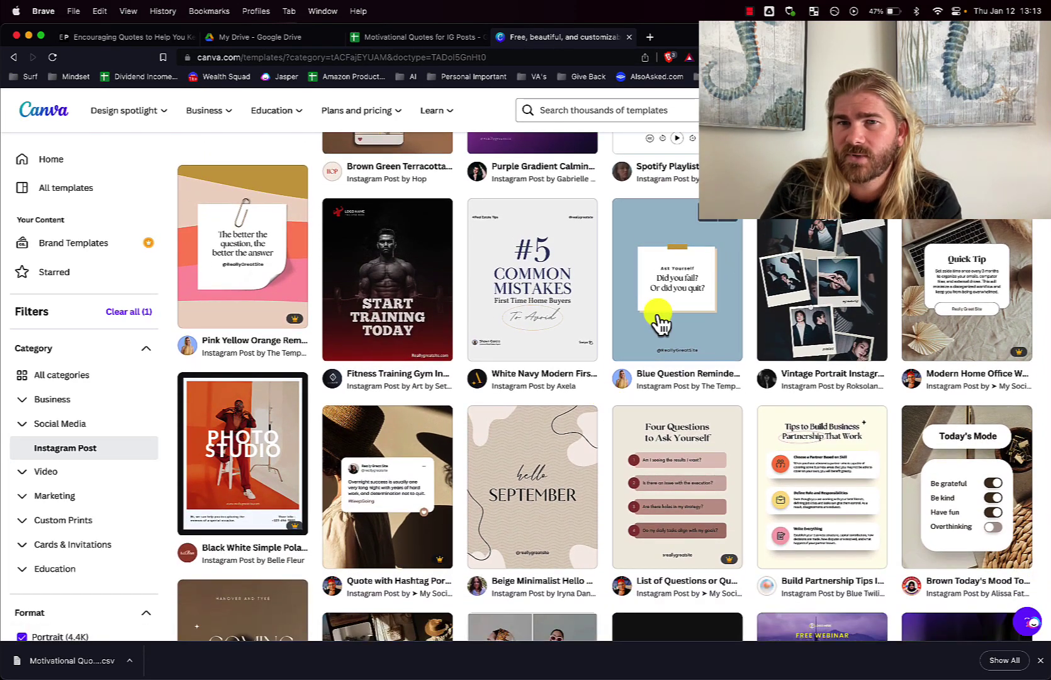
click(687, 302)
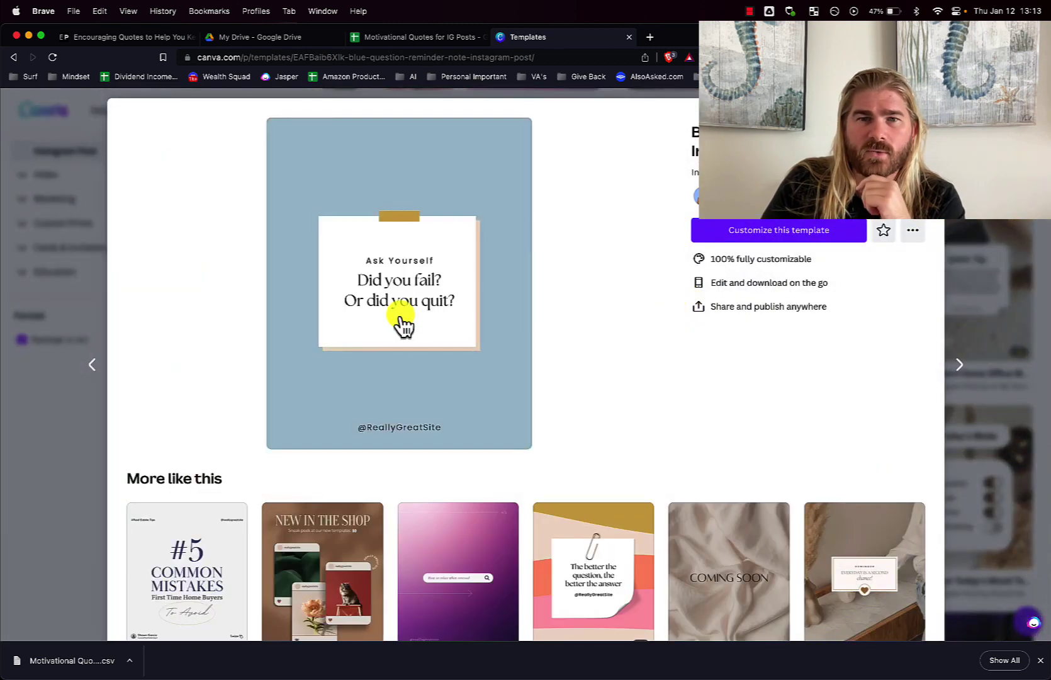
click(791, 232)
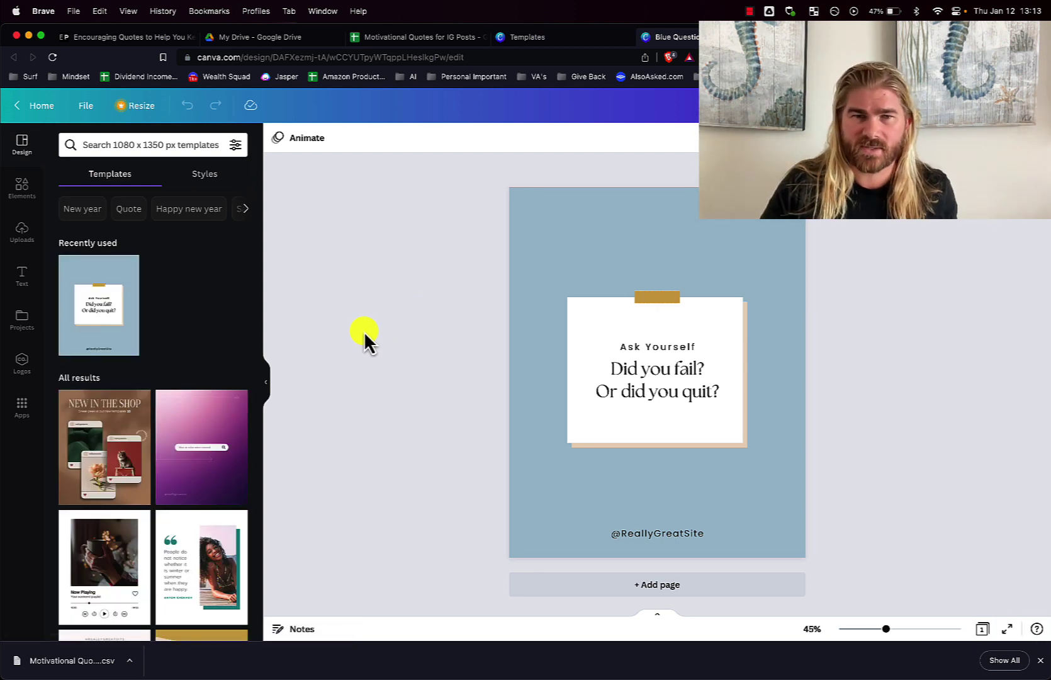
click(656, 533)
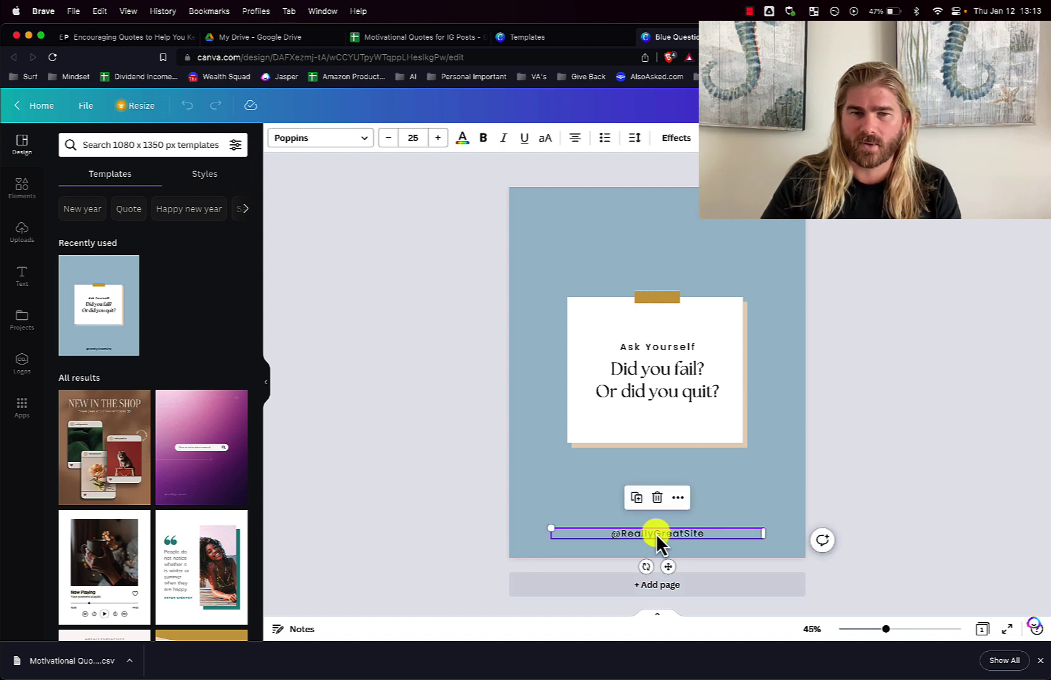
click(658, 532)
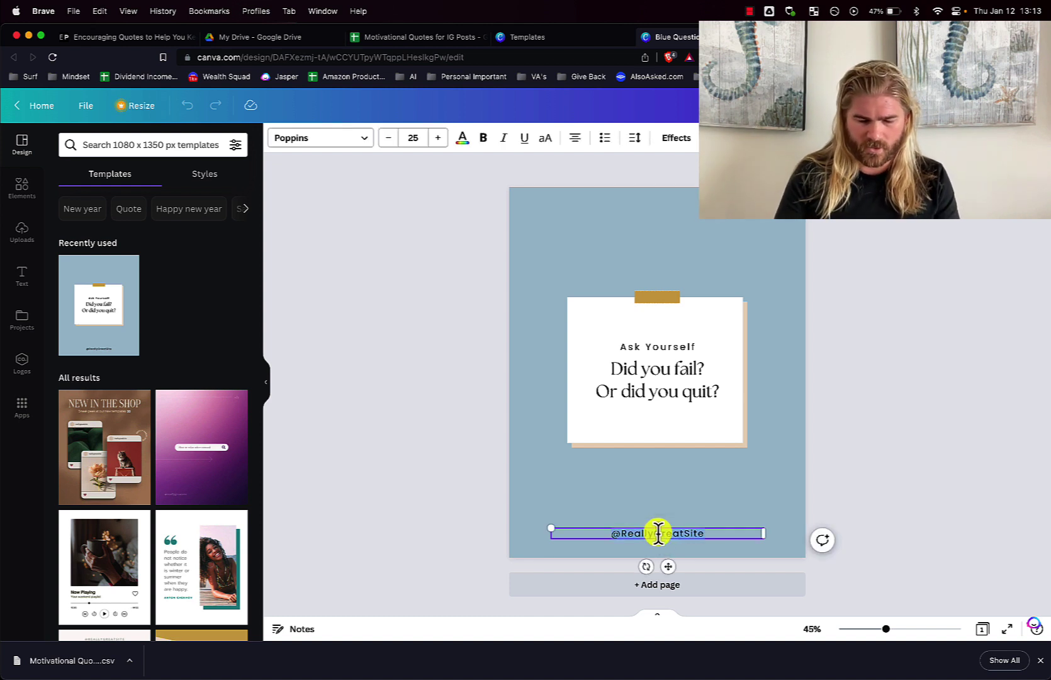
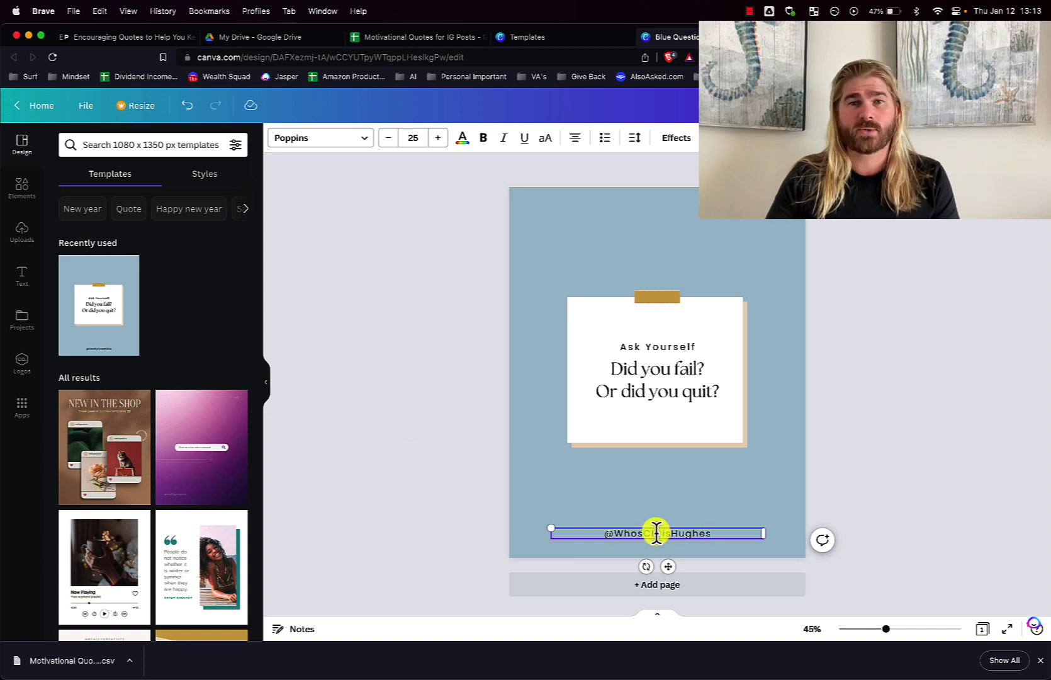
click(378, 427)
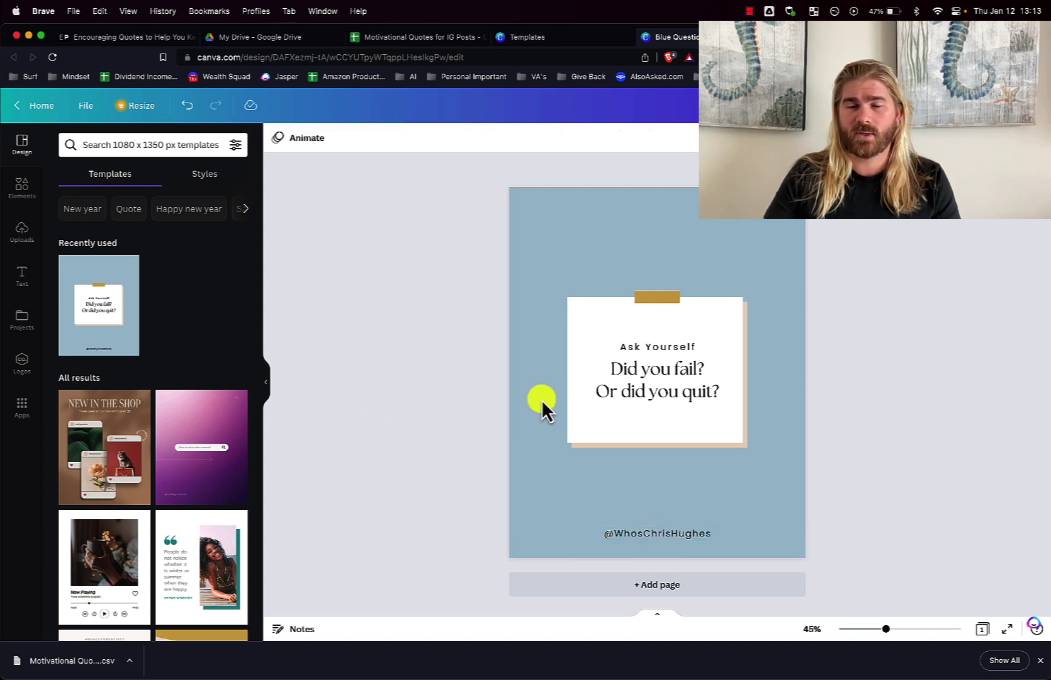
Delete the 'Ask Yourself' heading, leaving the two-line question on the note
click(661, 362)
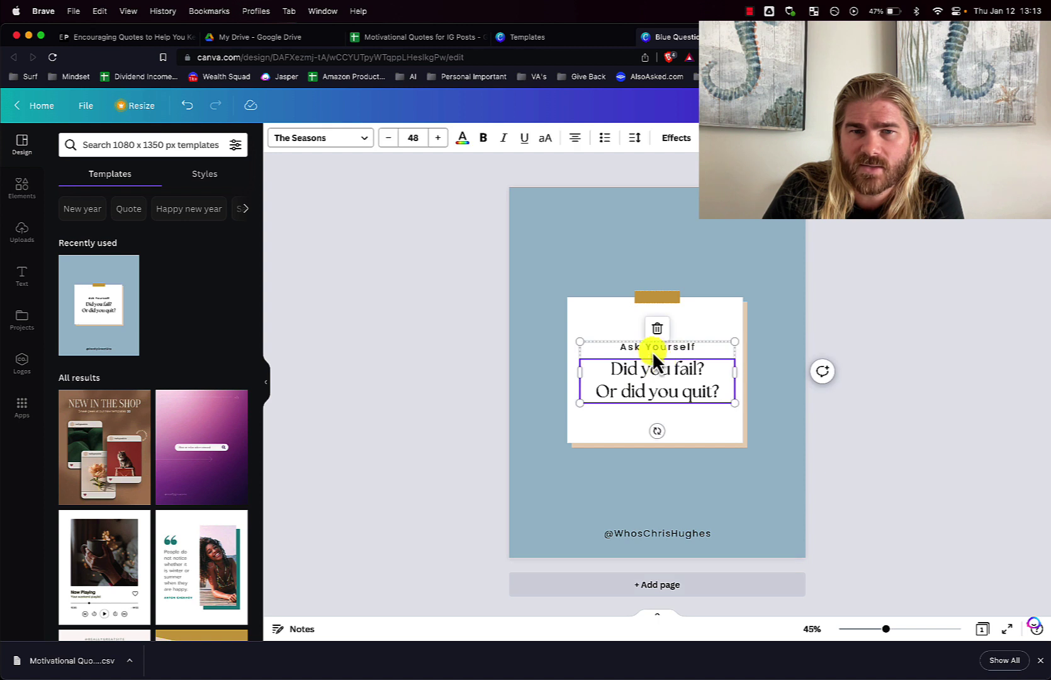
double_click(649, 347)
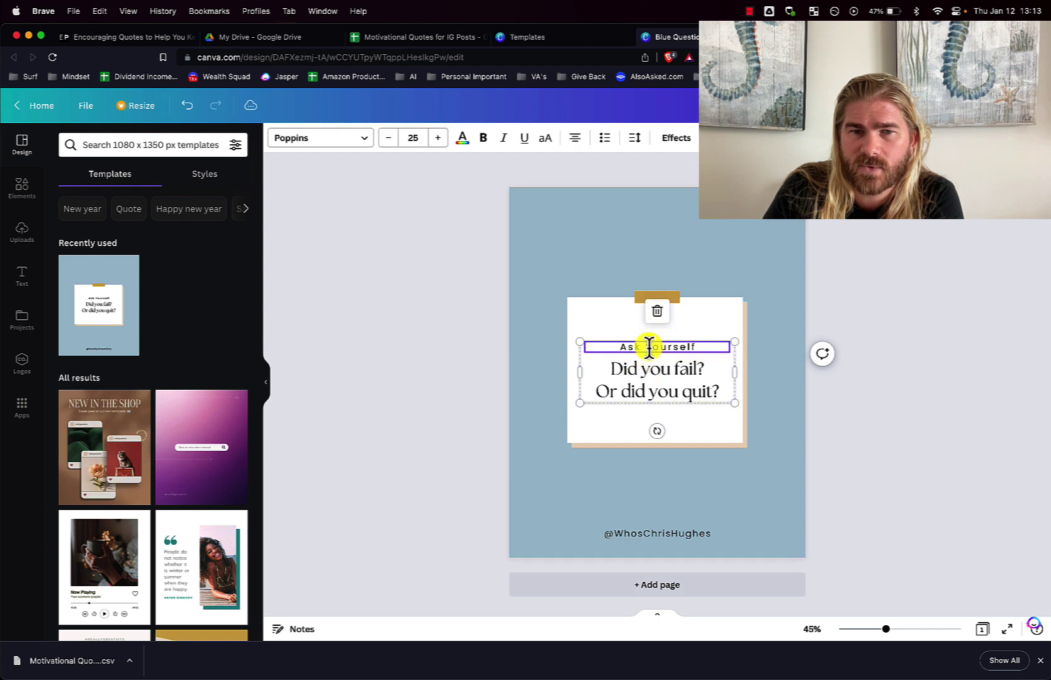
key(BackSpace)
click(658, 380)
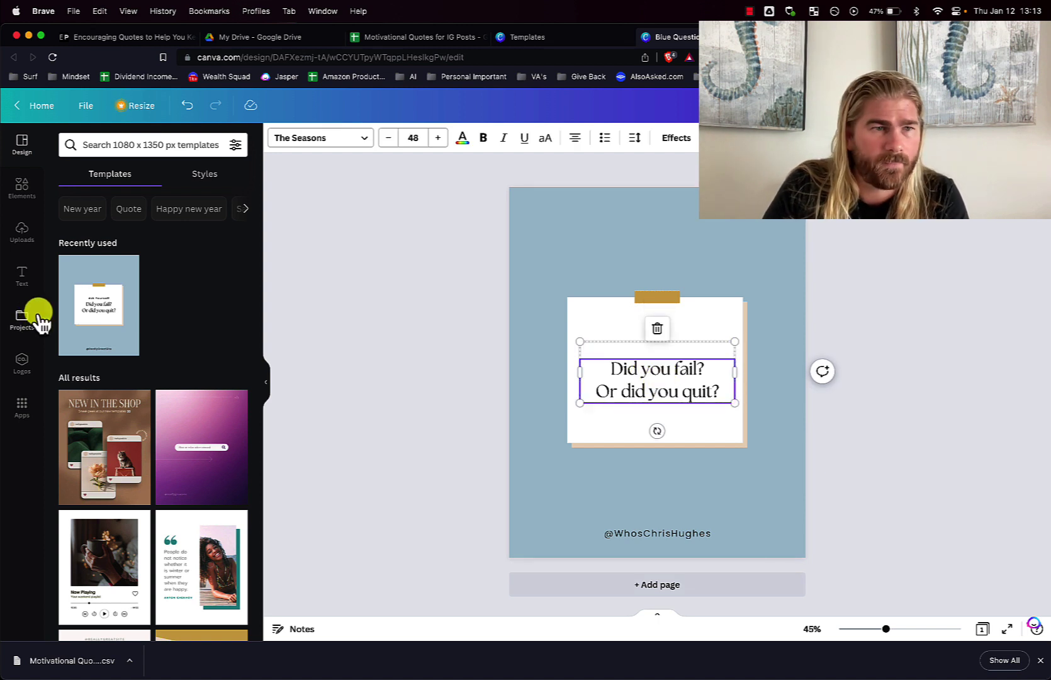
click(23, 409)
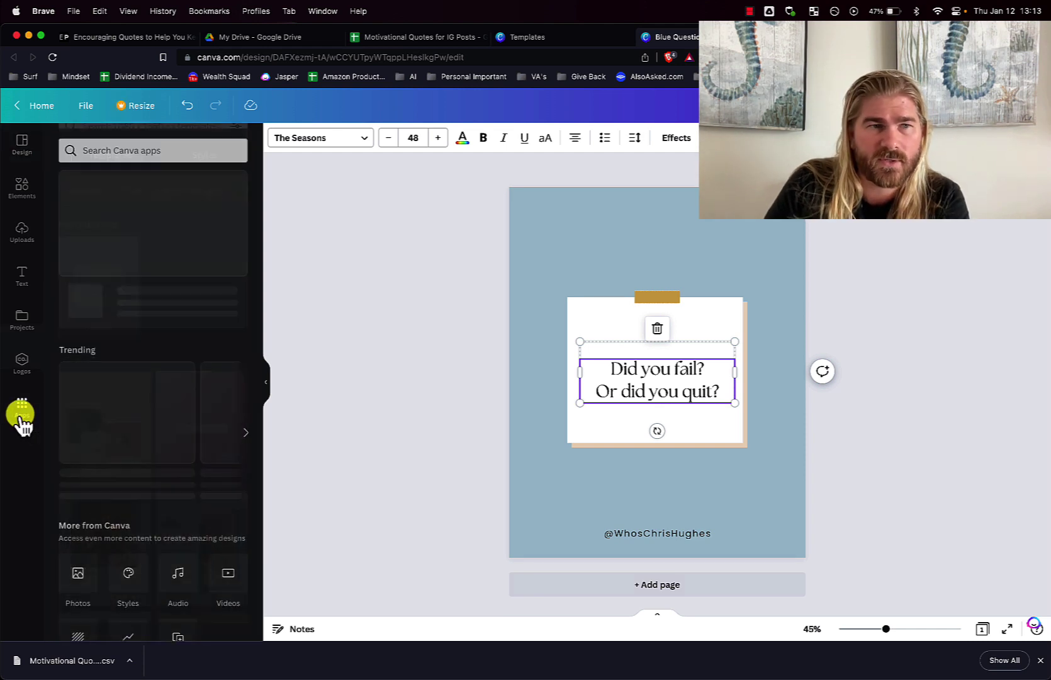
Search the Apps library for 'bulk' and launch the Bulk create app
click(128, 146)
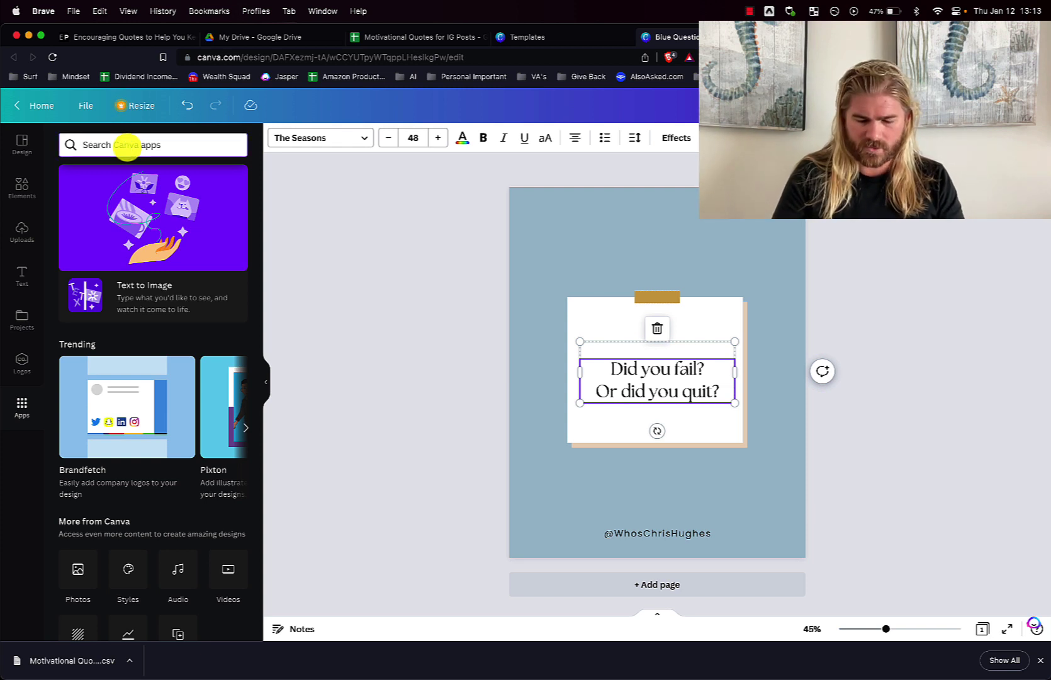
text(bulk)
key(Return)
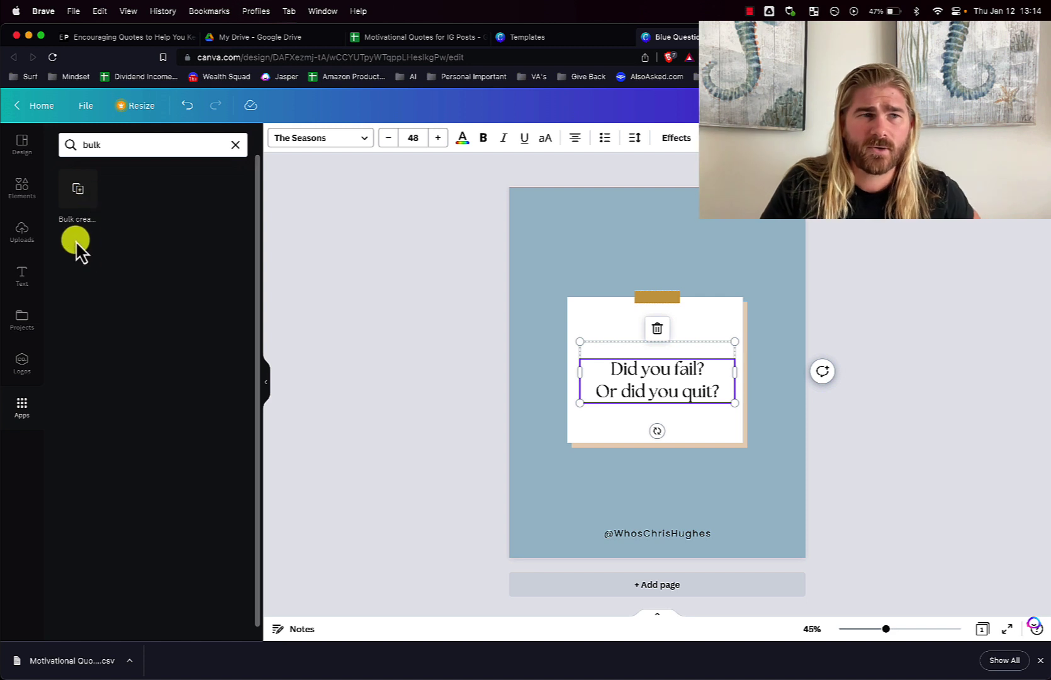
click(79, 189)
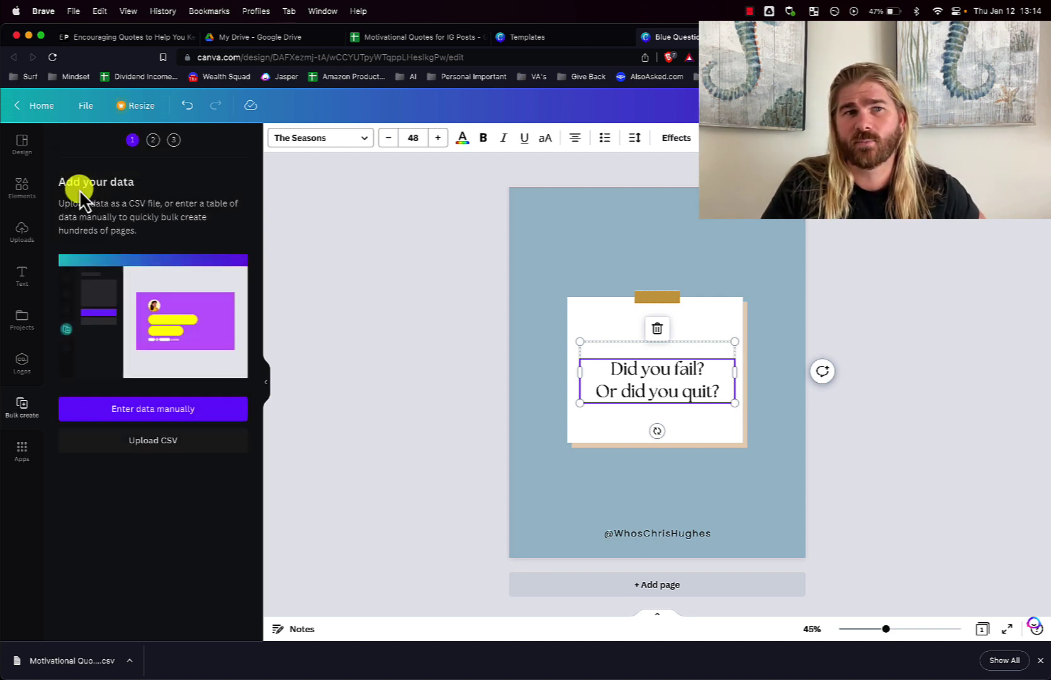
Upload the motivational quotes CSV into Bulk create as its data
click(444, 353)
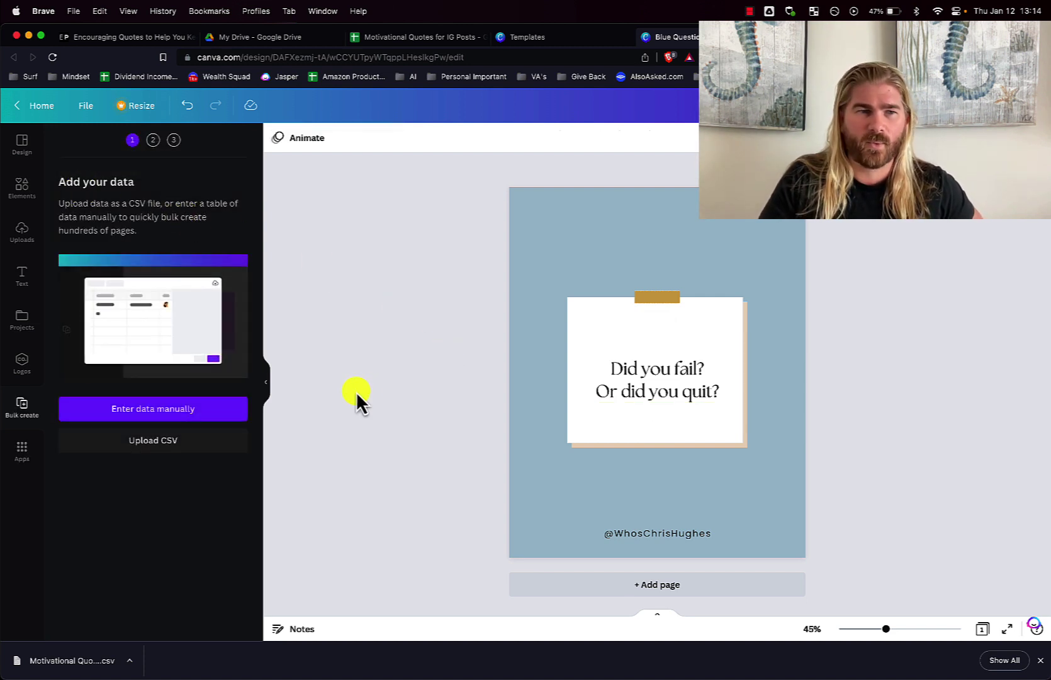
click(176, 449)
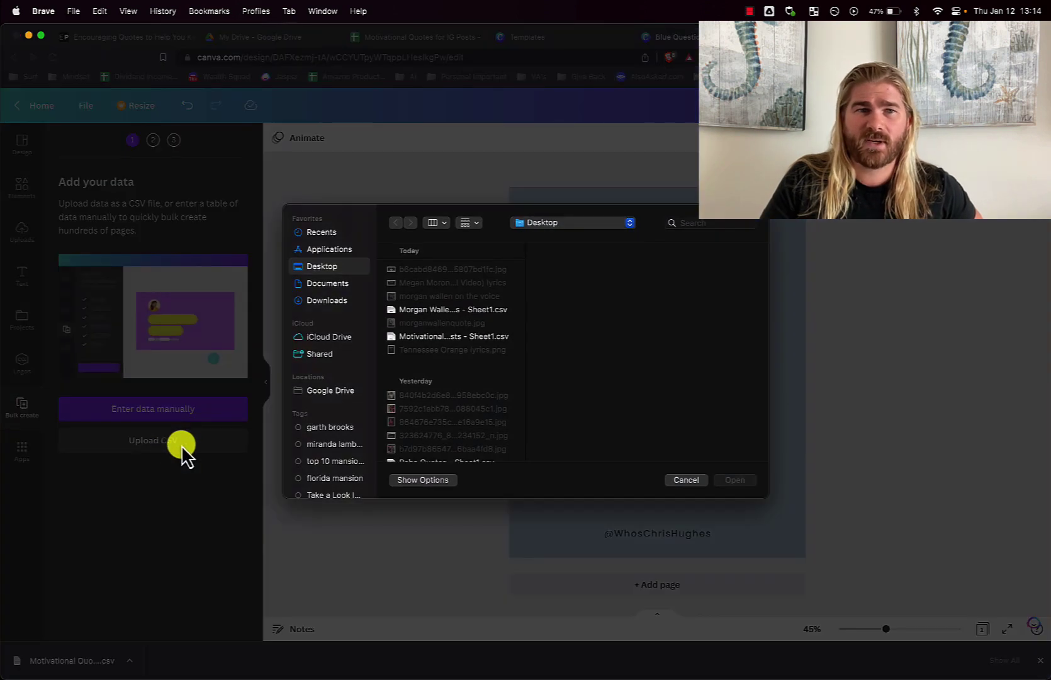
click(451, 338)
click(742, 481)
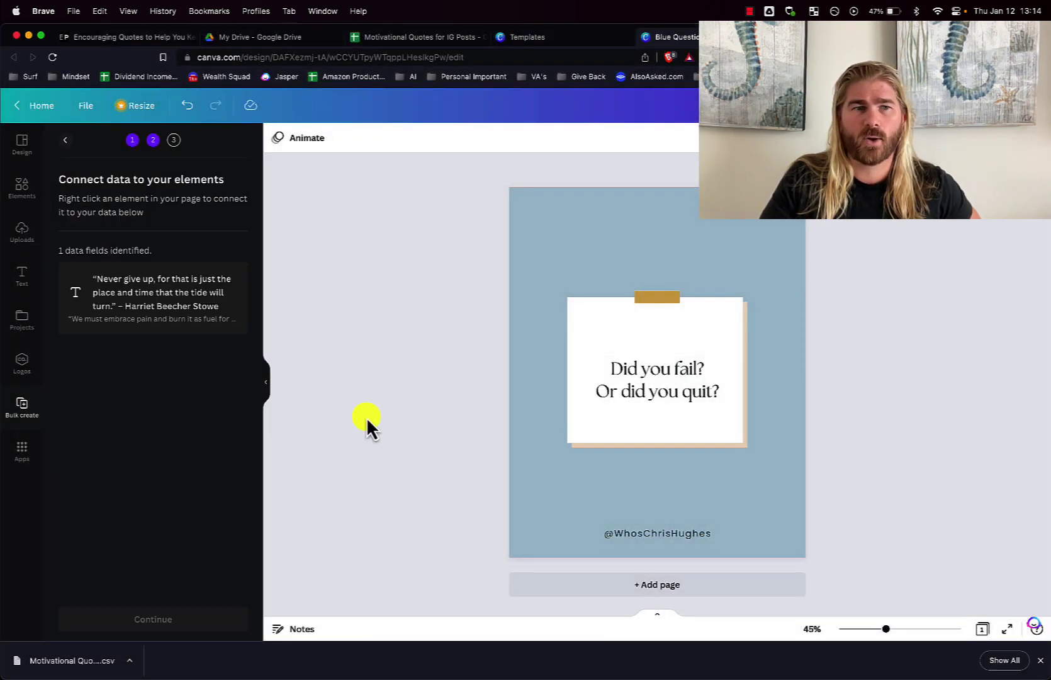
Enlarge the 'Did you fail? Or did you quit?' text to font size 54
click(669, 390)
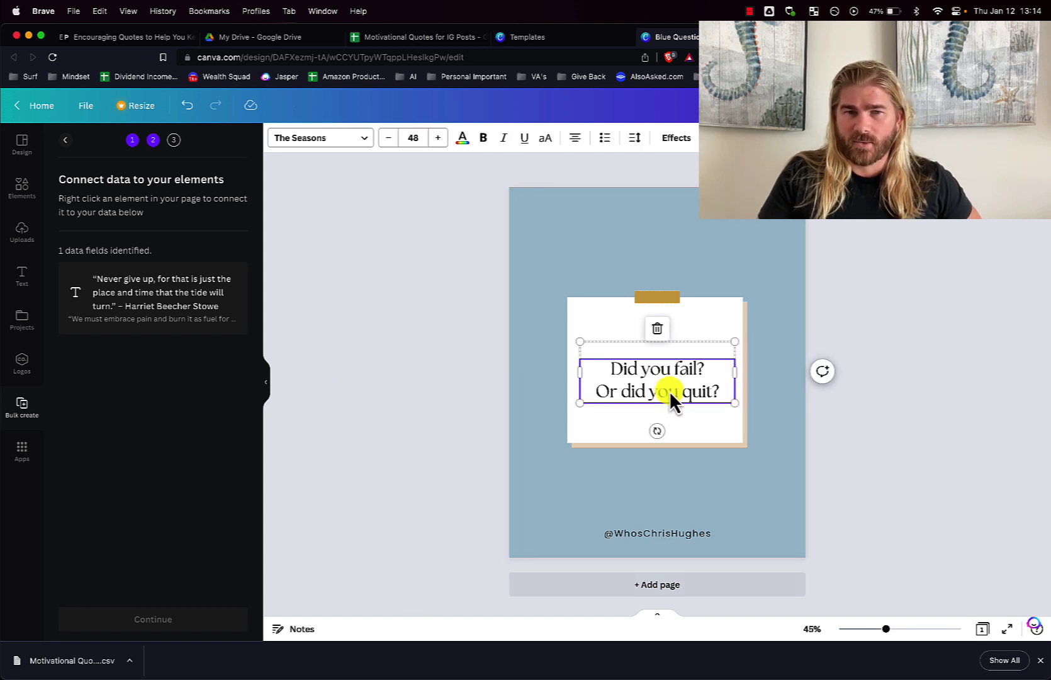
click(439, 139)
click(439, 138)
click(439, 139)
click(438, 138)
click(439, 139)
click(439, 139)
click(462, 383)
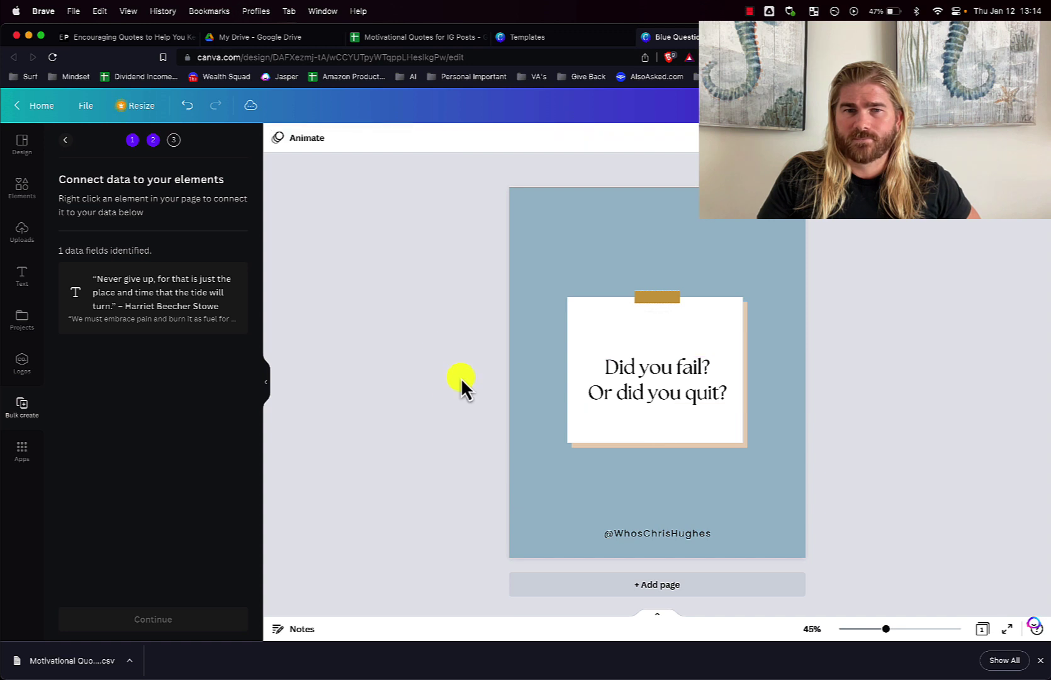
click(655, 376)
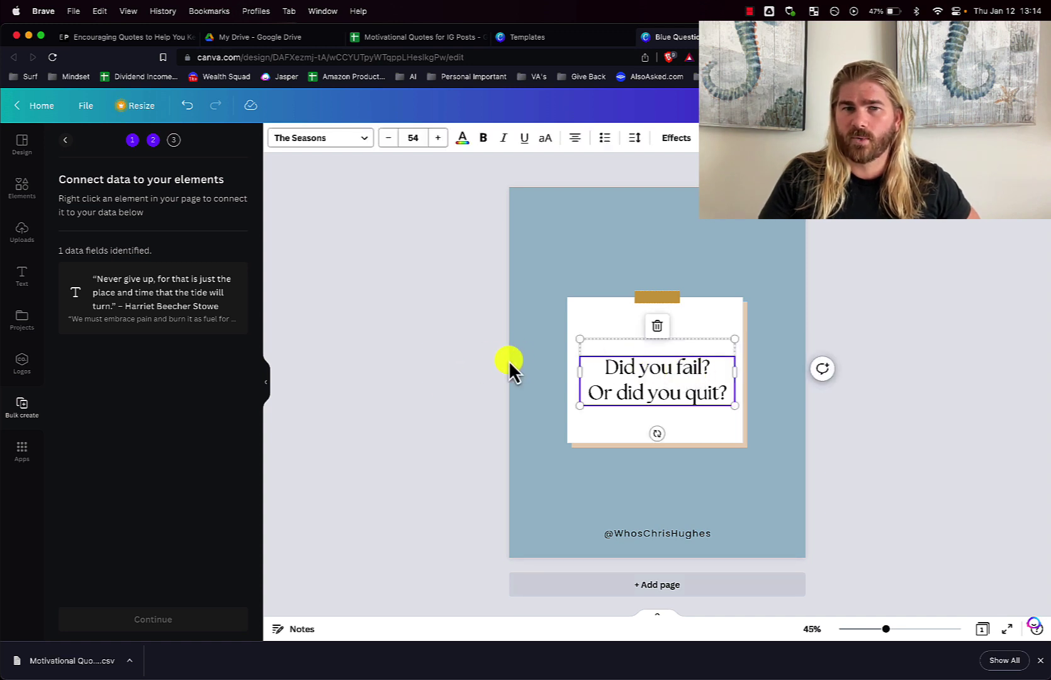
double_click(667, 375)
click(467, 374)
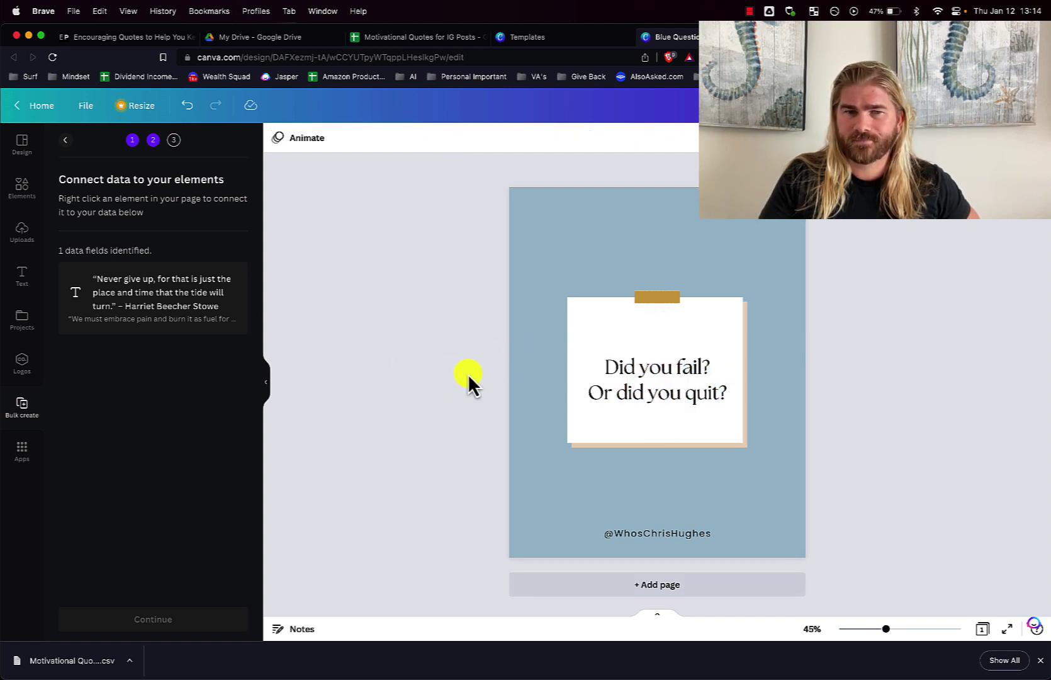
click(629, 380)
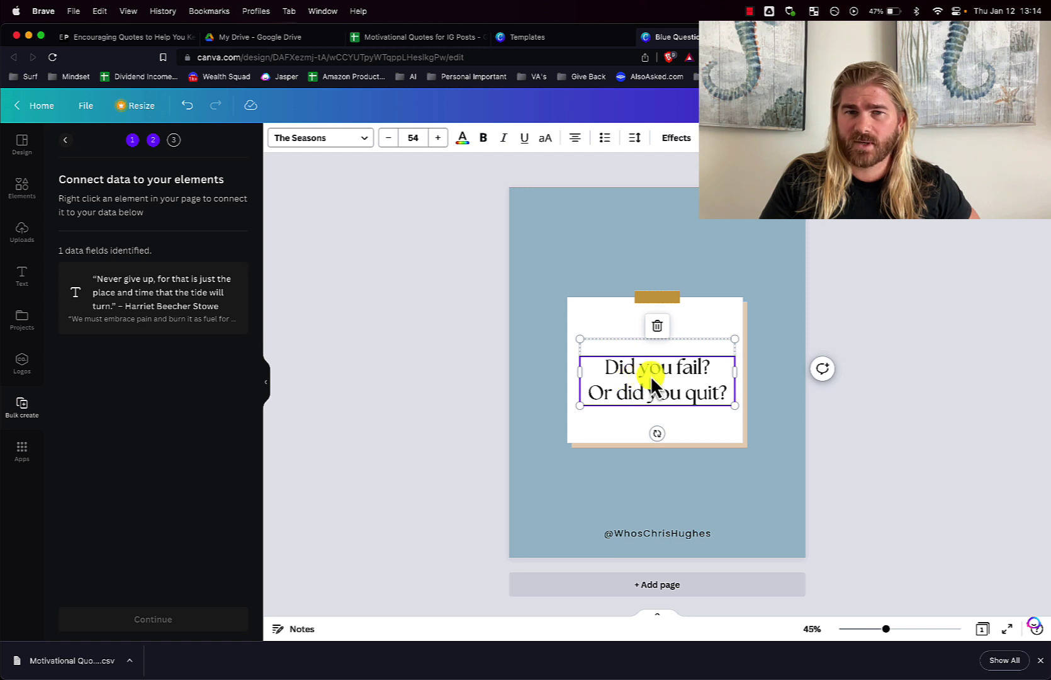
Connect the question text box to the CSV quote field using Connect data
right_click(650, 376)
mouse_move(743, 510)
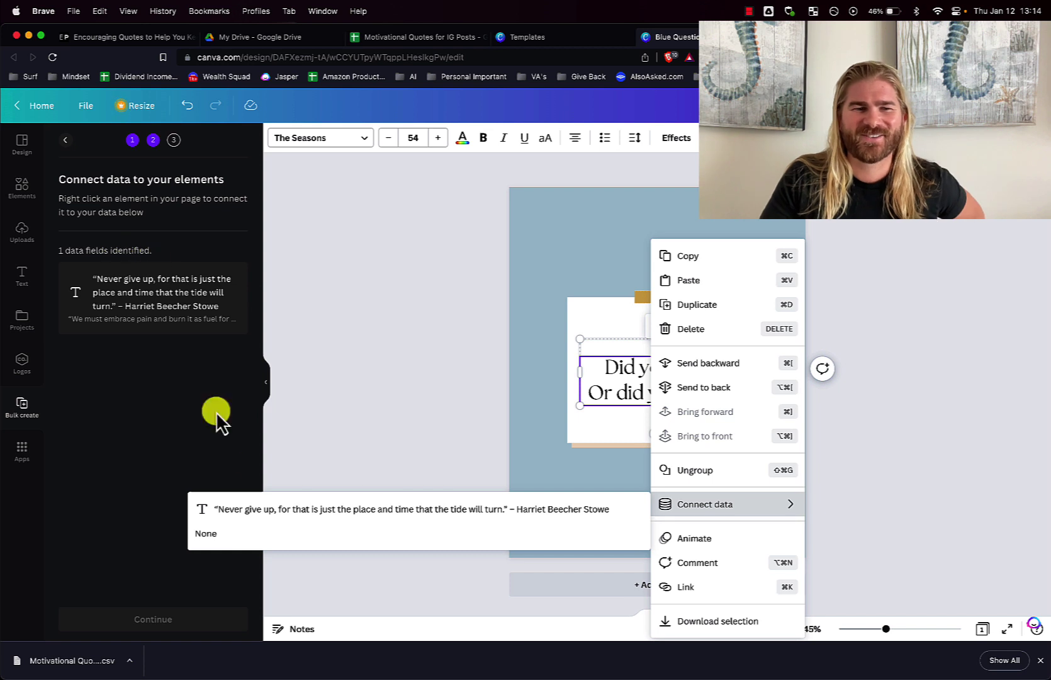
click(241, 515)
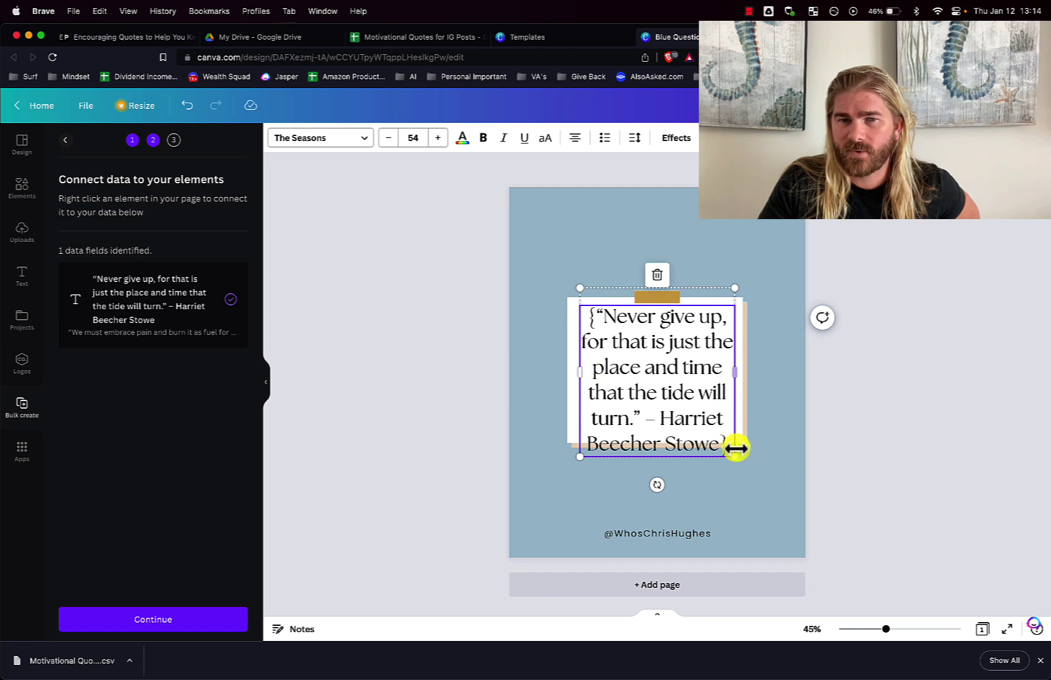
Resize the linked quote box to font size 40.7, widen it, and centre it on the card
drag(734, 456, 713, 434)
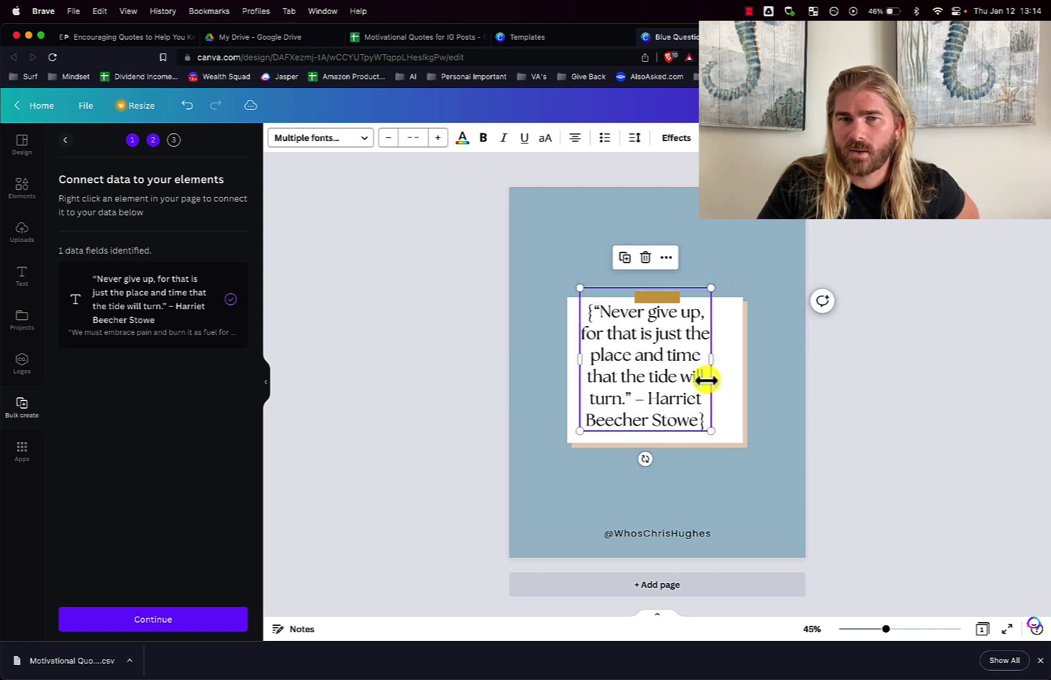
drag(711, 366, 732, 373)
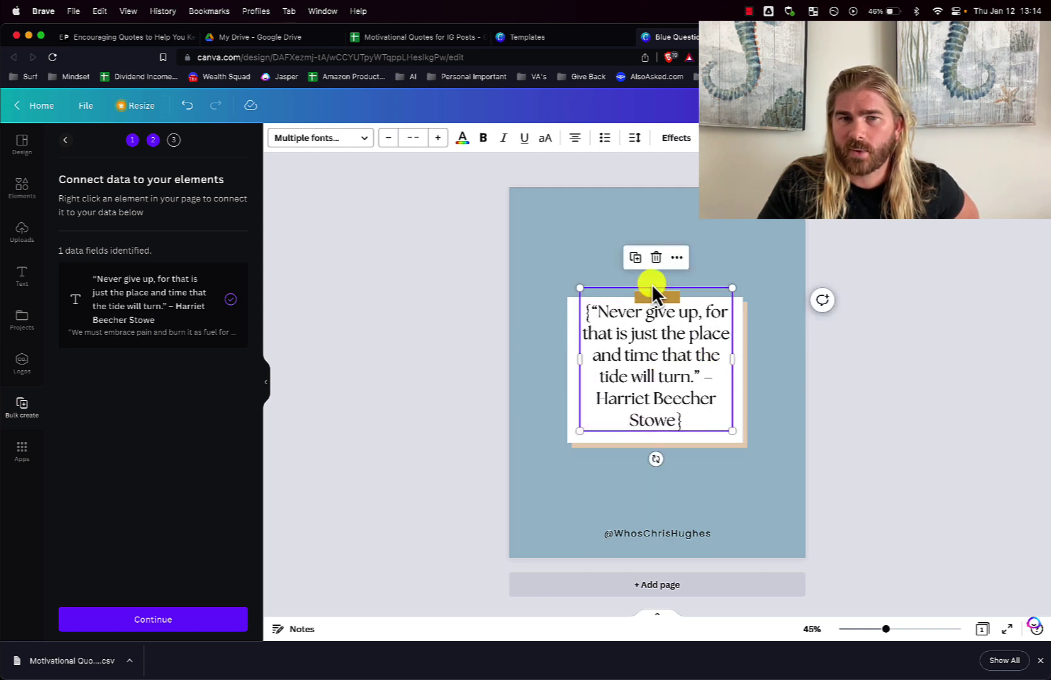
drag(732, 287, 713, 299)
drag(672, 373, 664, 385)
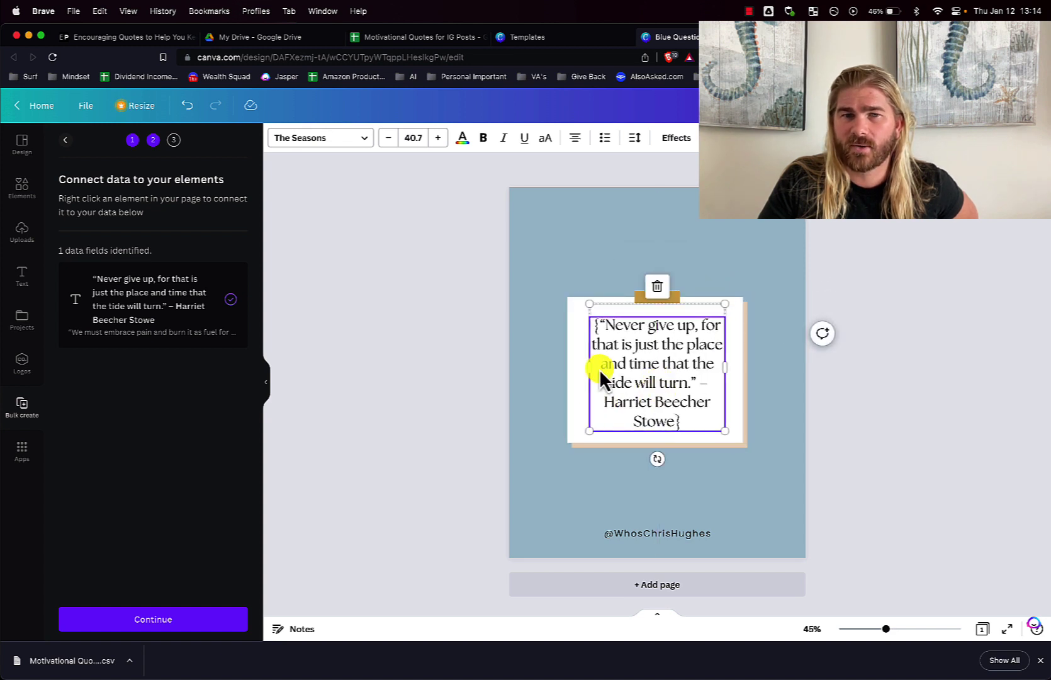
drag(589, 368, 570, 368)
drag(723, 367, 735, 370)
Put the author's name on its own line below the quote and recentre the box
click(614, 393)
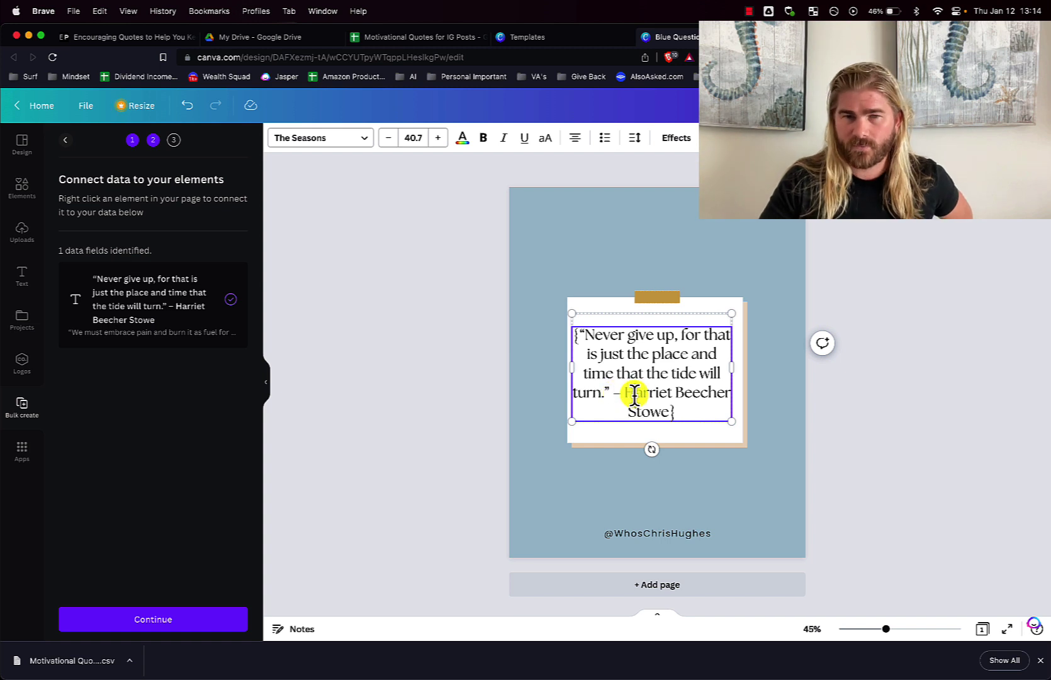
key(Return)
click(427, 378)
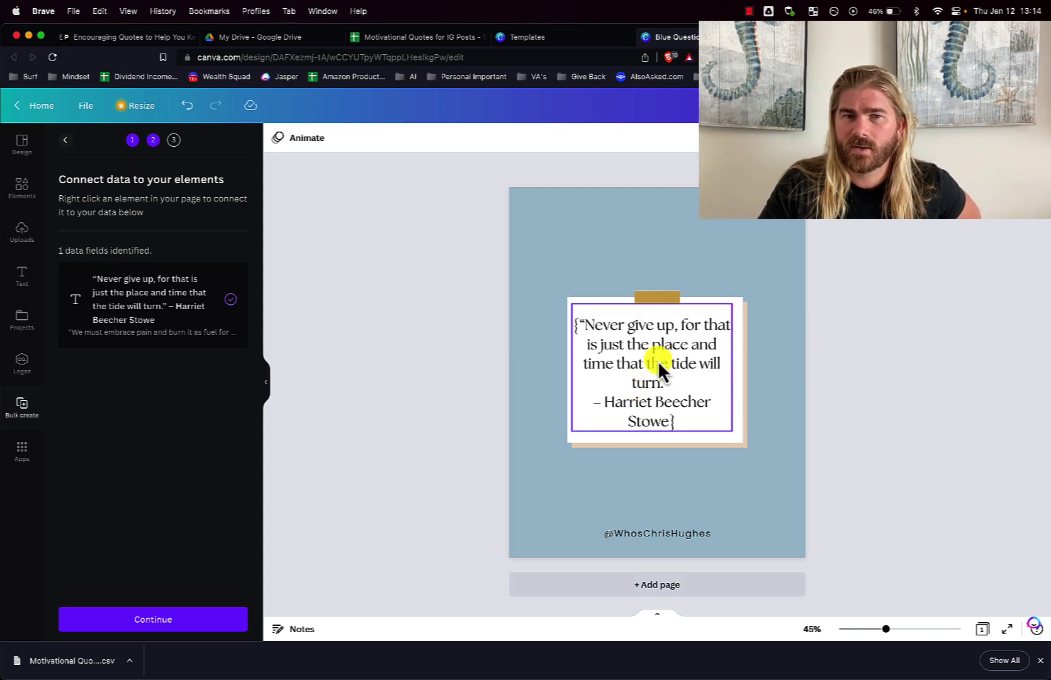
drag(658, 364, 663, 367)
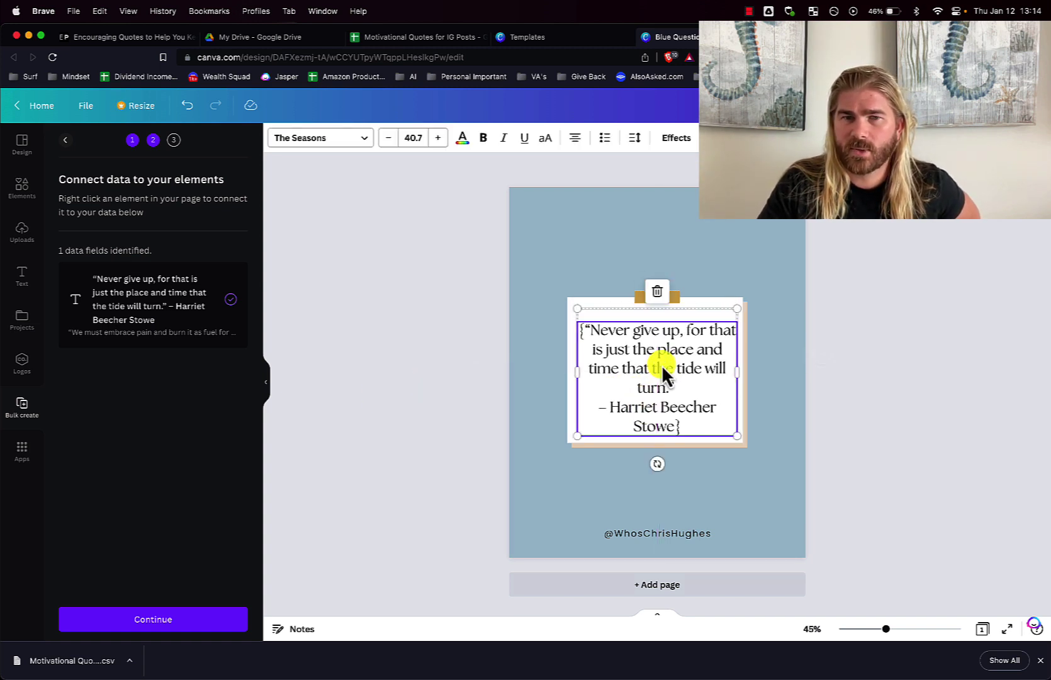
click(430, 335)
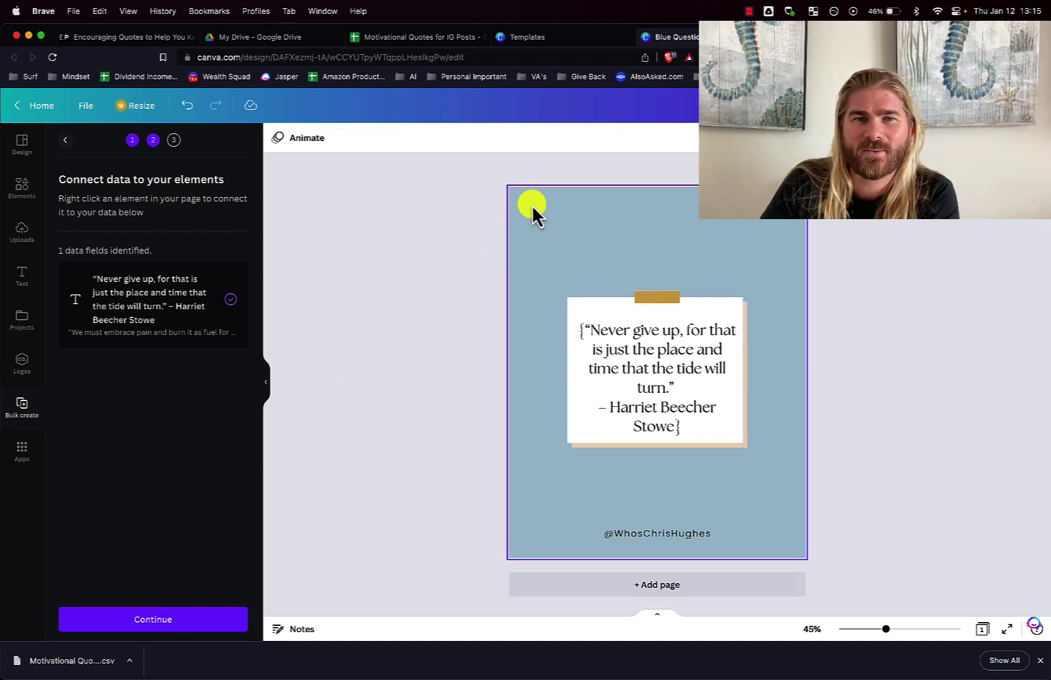
Try several background swatches and settle on a bright green page background
click(277, 138)
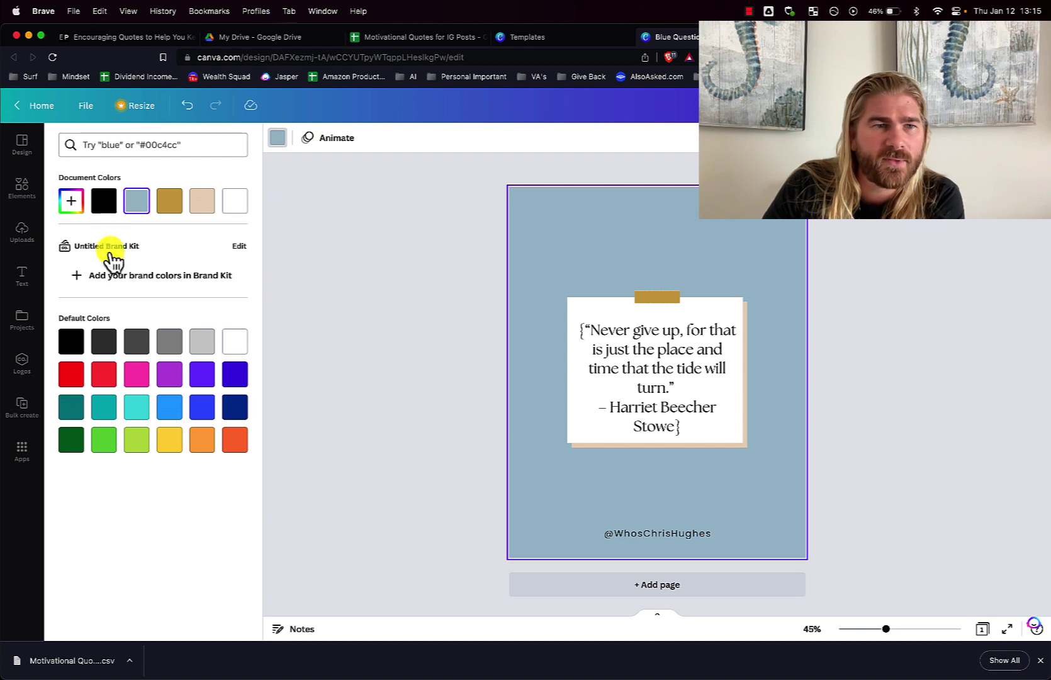
click(171, 202)
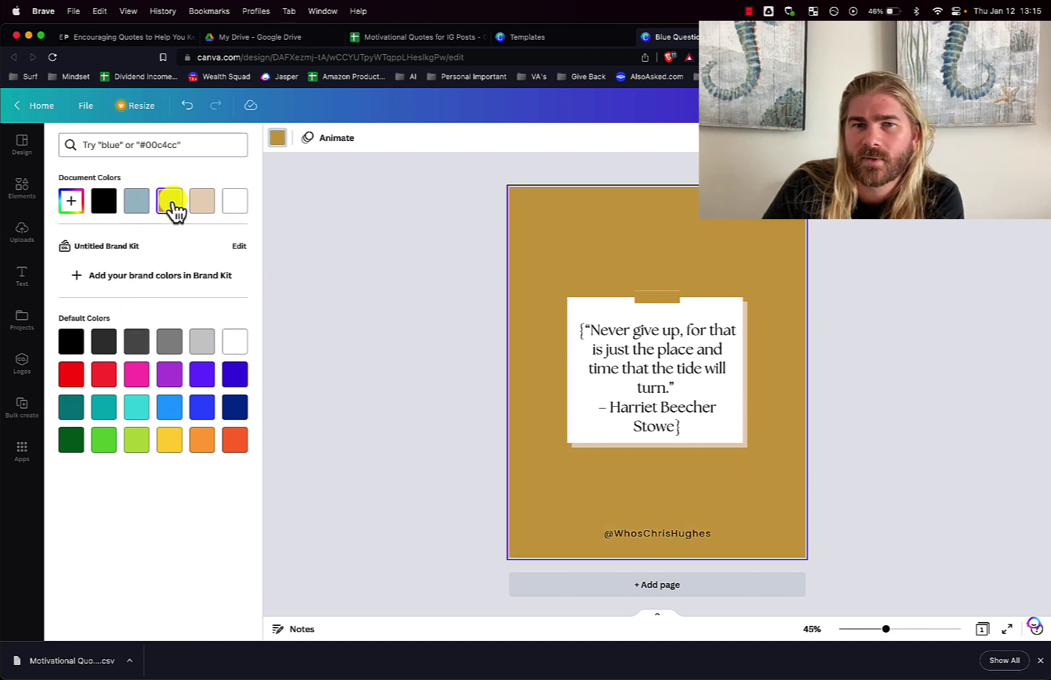
click(203, 201)
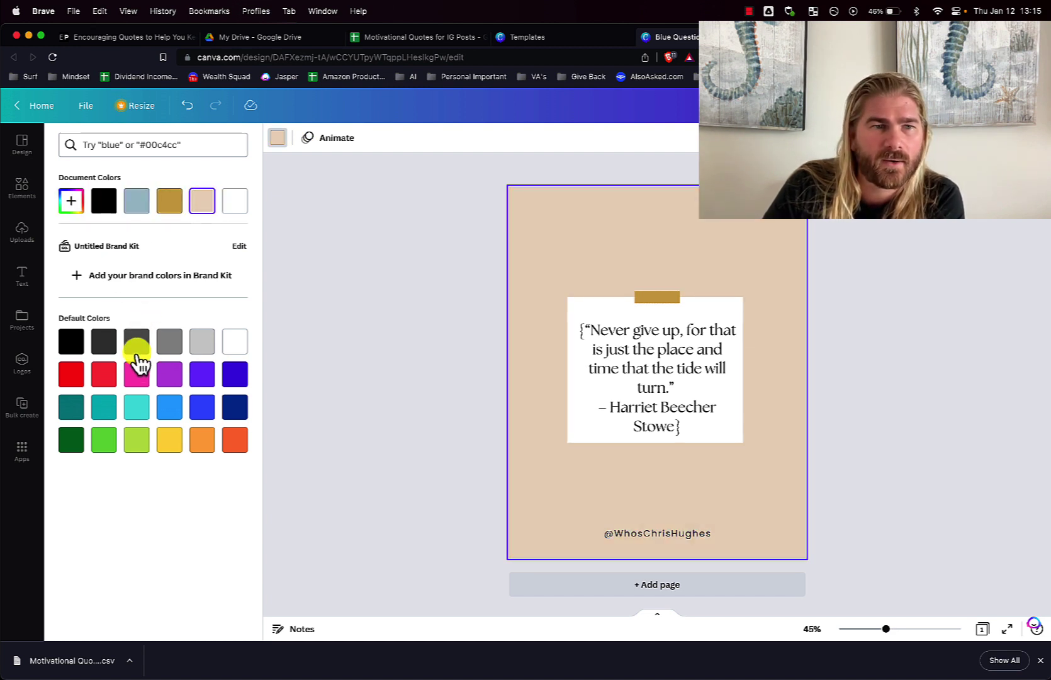
click(137, 345)
click(137, 377)
click(101, 375)
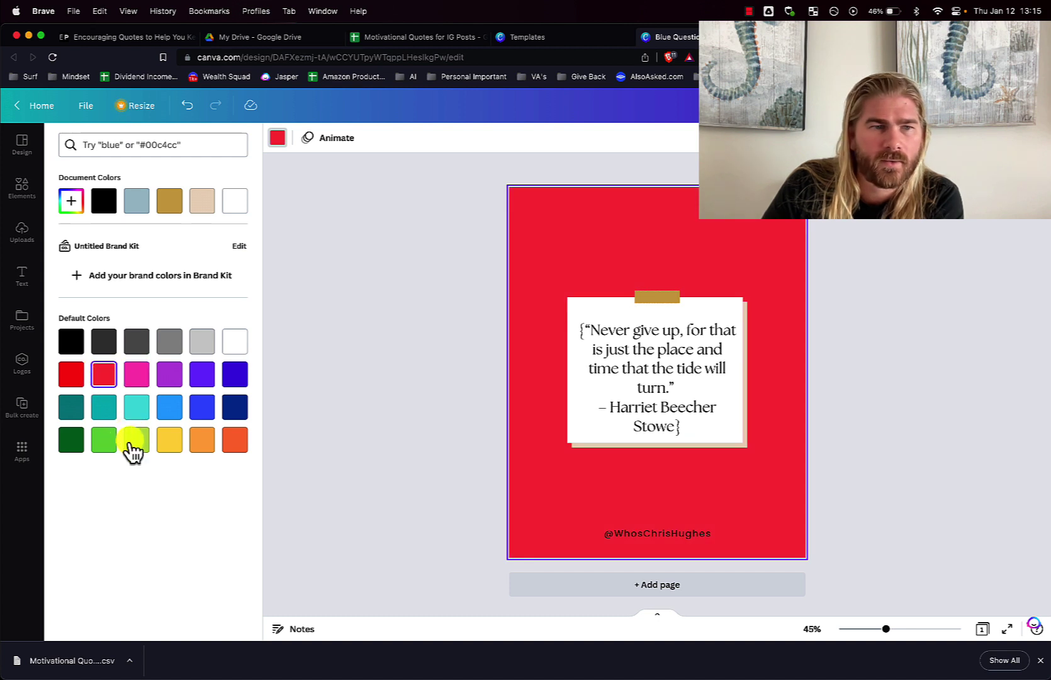
click(132, 441)
click(71, 440)
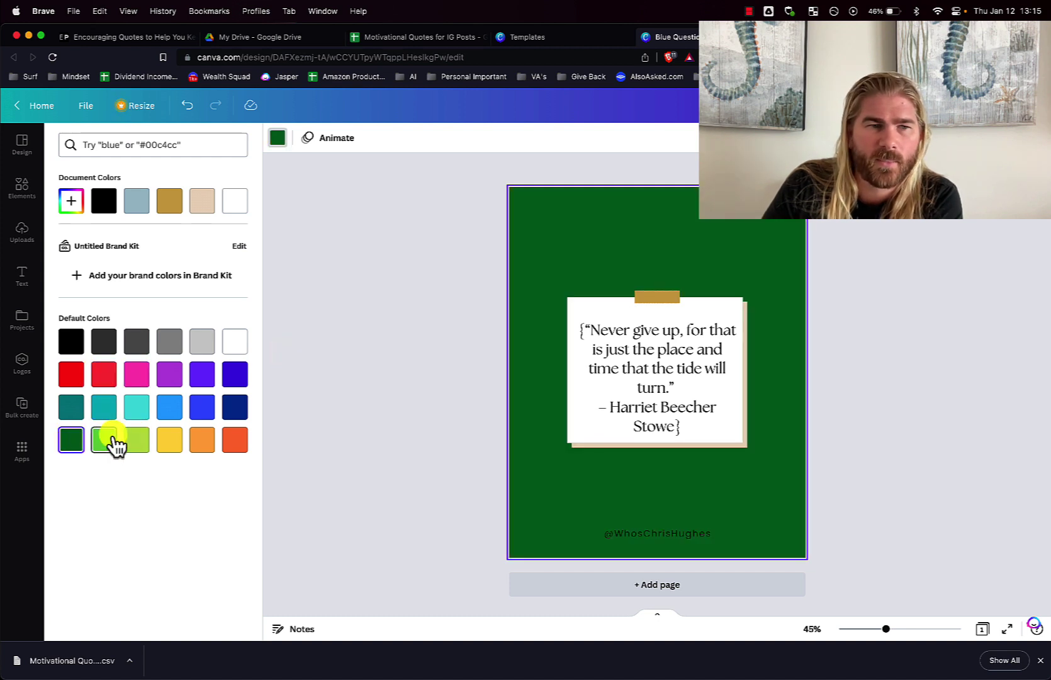
click(108, 442)
click(136, 446)
click(102, 448)
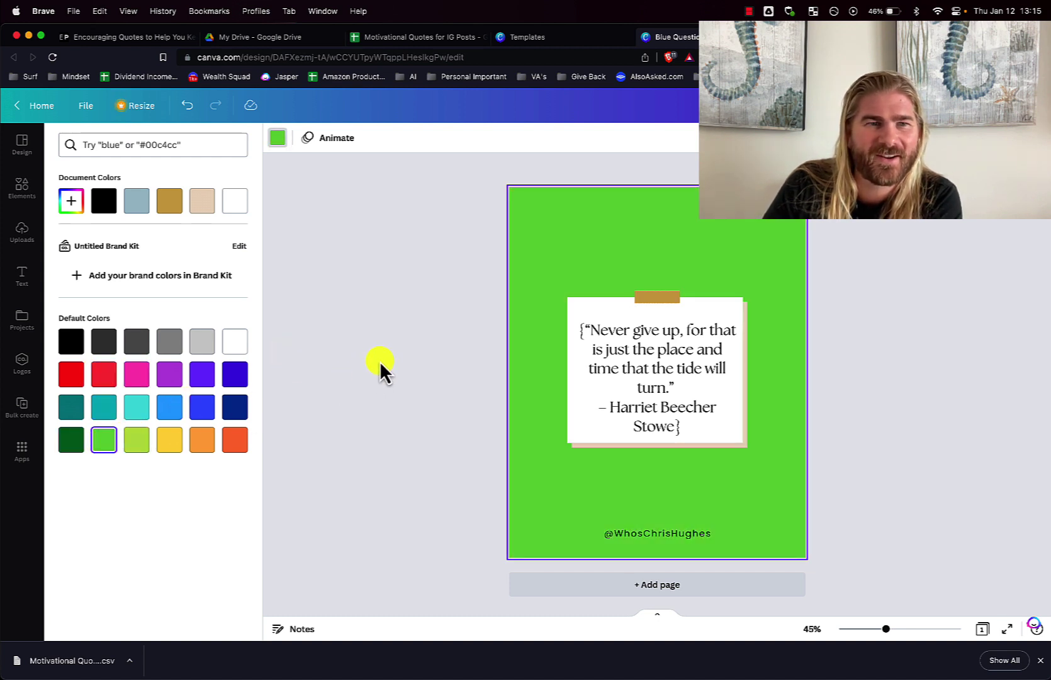
click(372, 355)
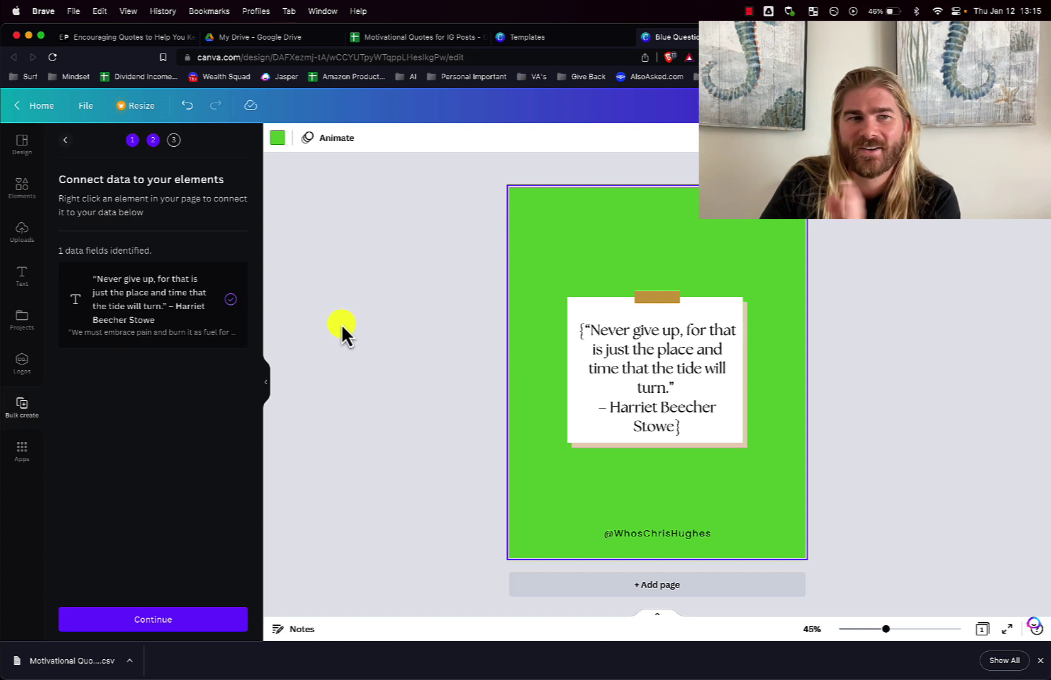
Advance Bulk create to Apply data with all 9 quote rows ticked
click(174, 623)
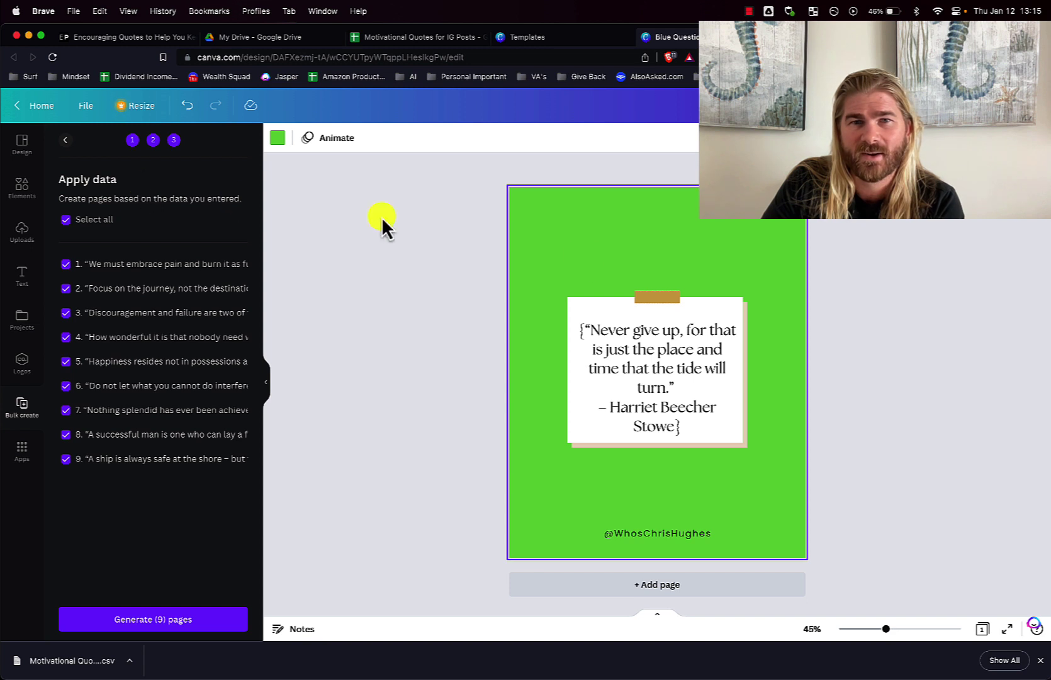
click(907, 354)
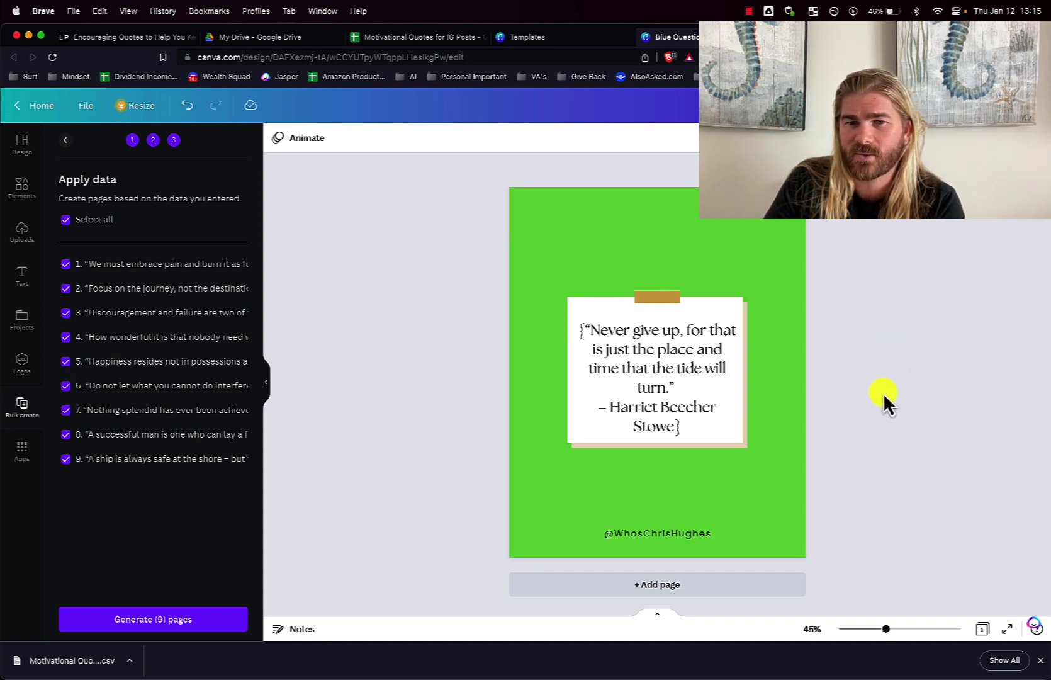